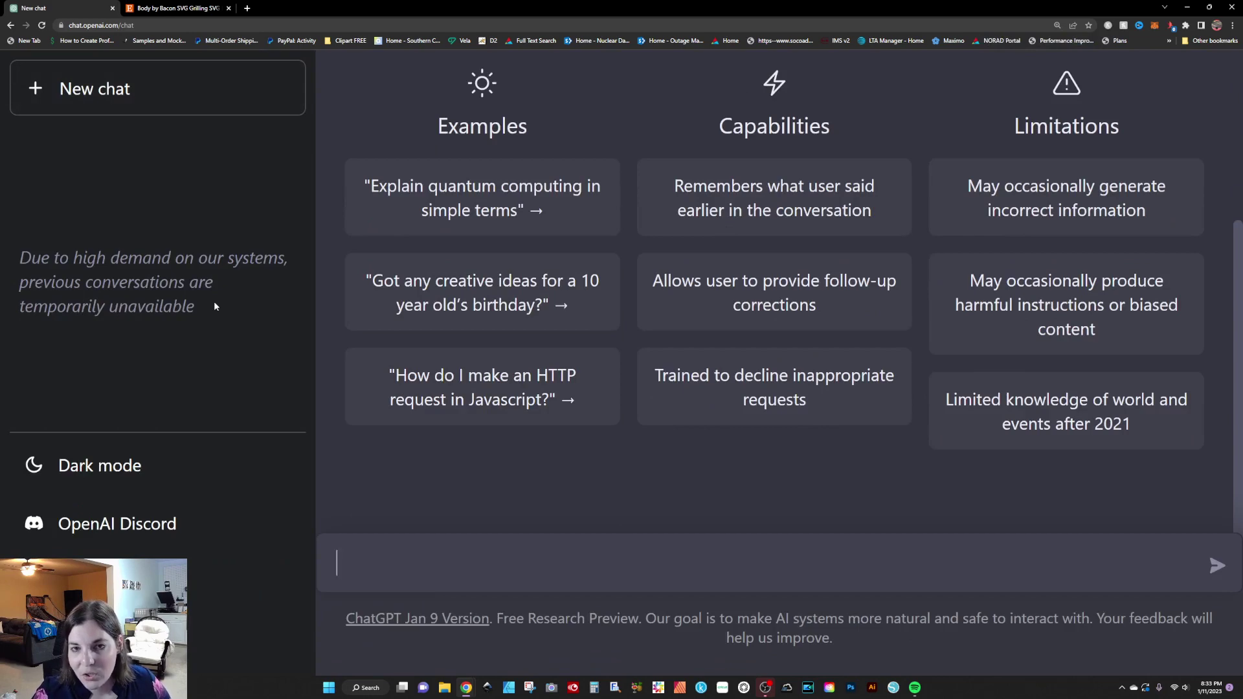
click(175, 8)
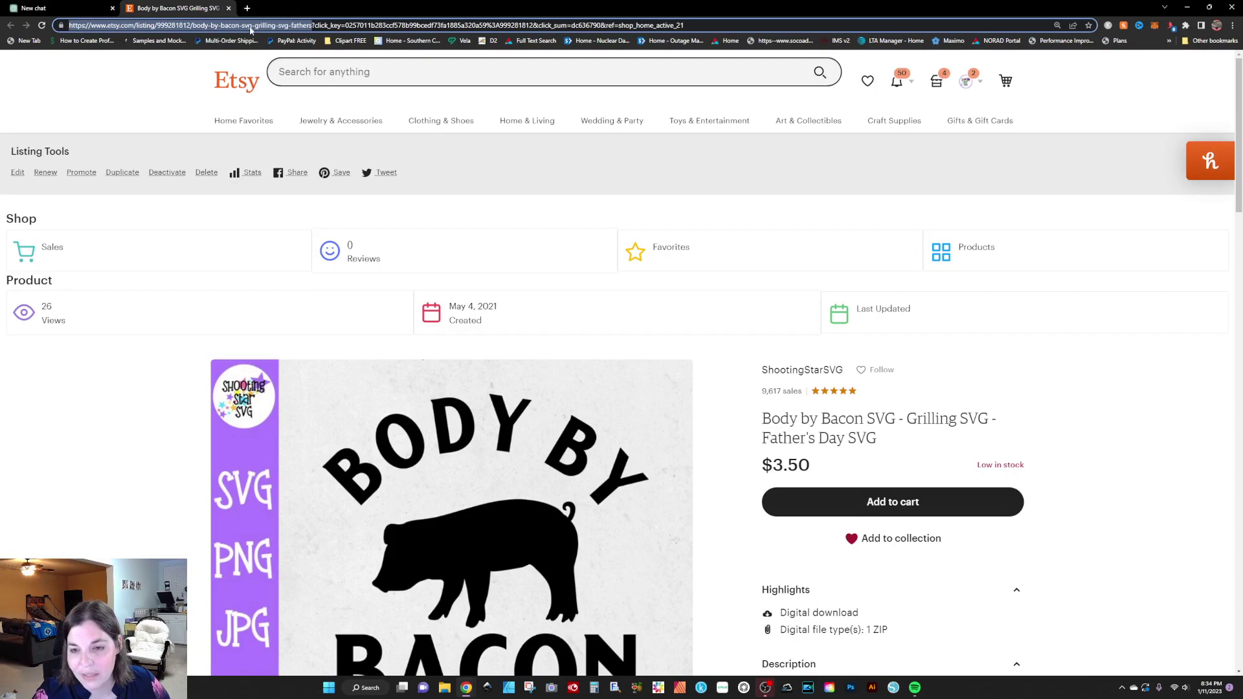
click(58, 8)
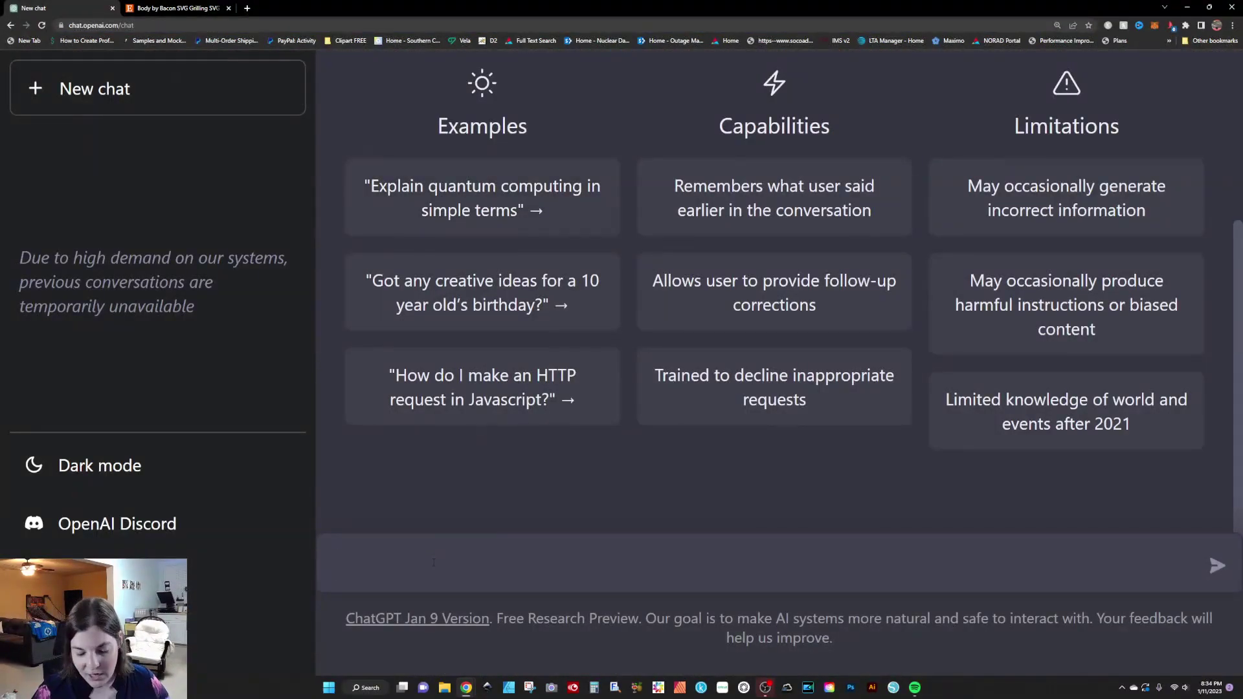
text(Create an Etsy SEO optimized listing title for the URL "https://www.etsy.com/listing/999281812/body-by-bacon-svg-grilling-svg-fathers")
key(Return)
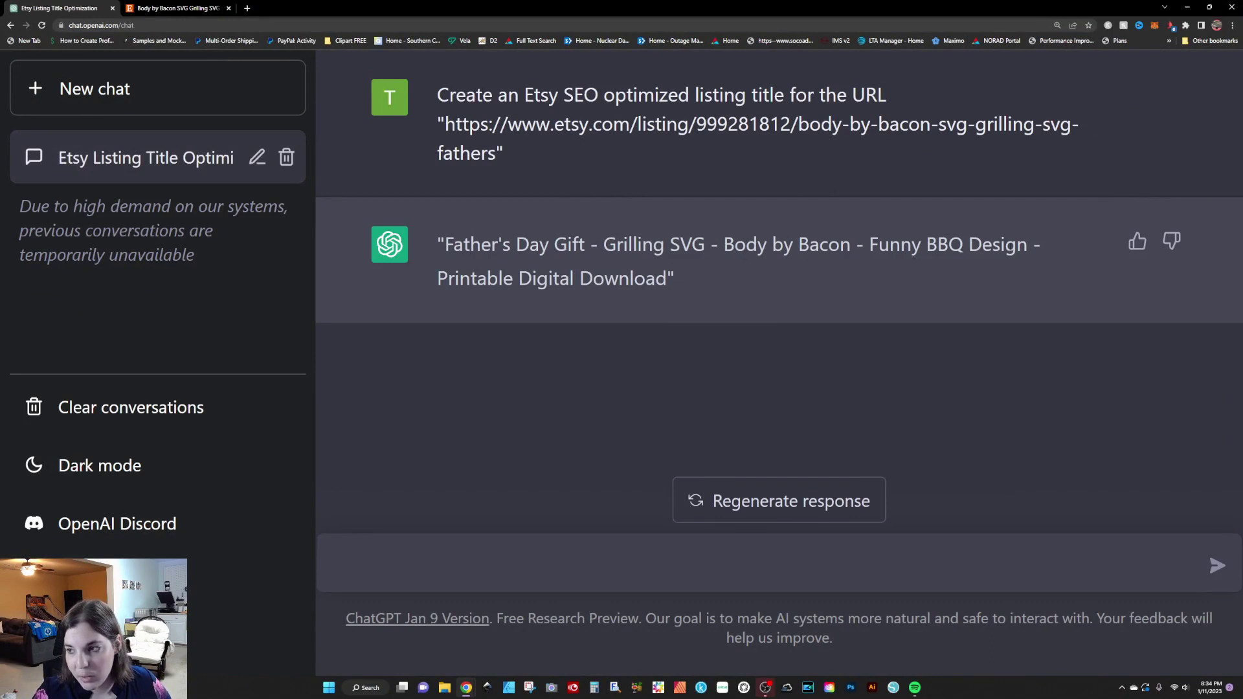
Compare the suggested title with the Body by Bacon listing on Etsy, and generate 5 more titles in the same chat.
click(178, 8)
scroll(822, 334, down, 1)
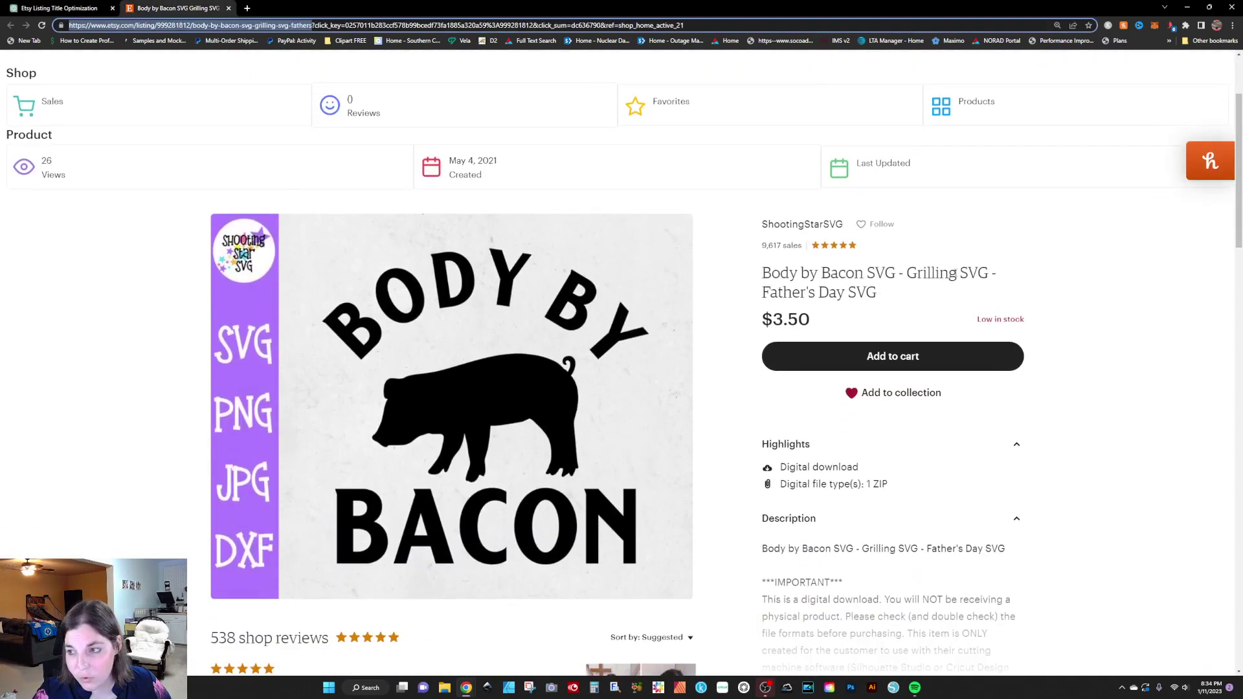
click(62, 8)
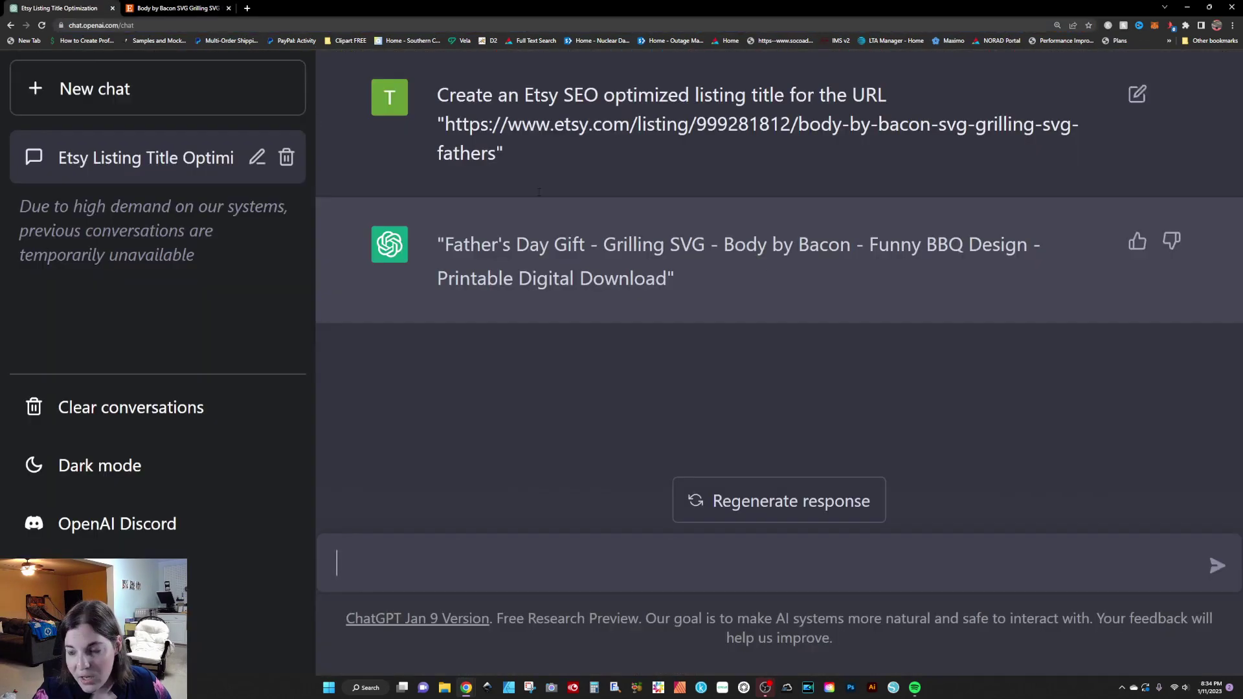
click(382, 568)
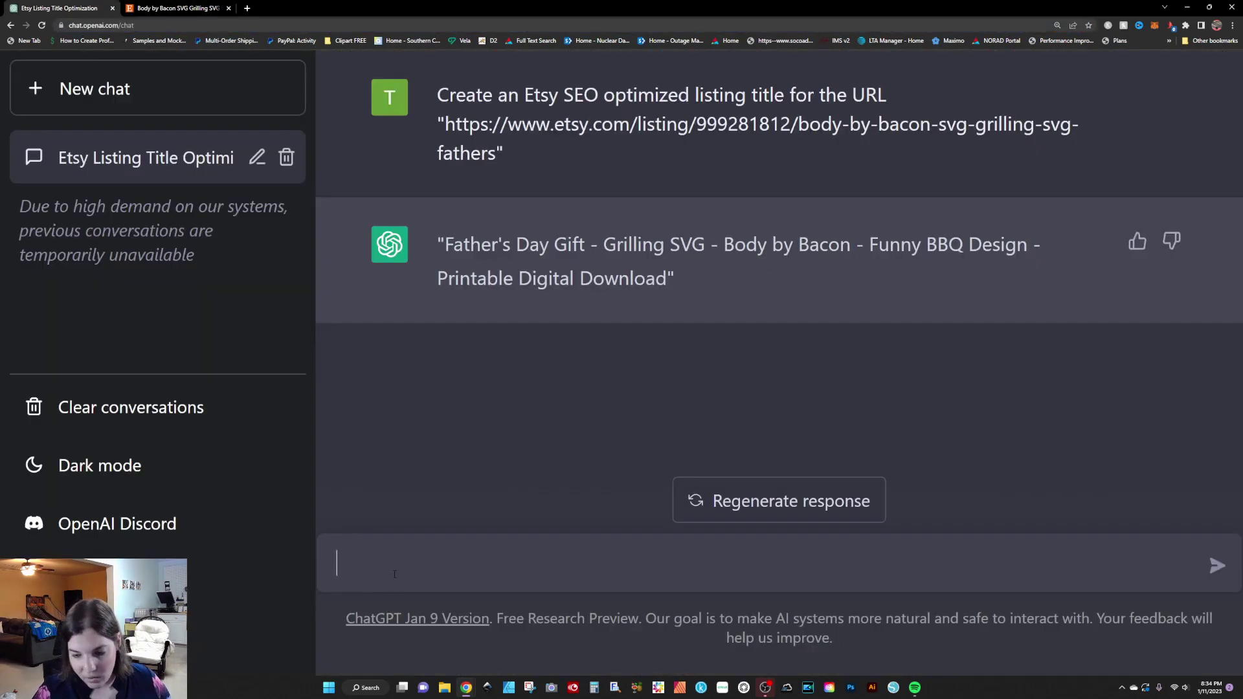
text(generate 5 more)
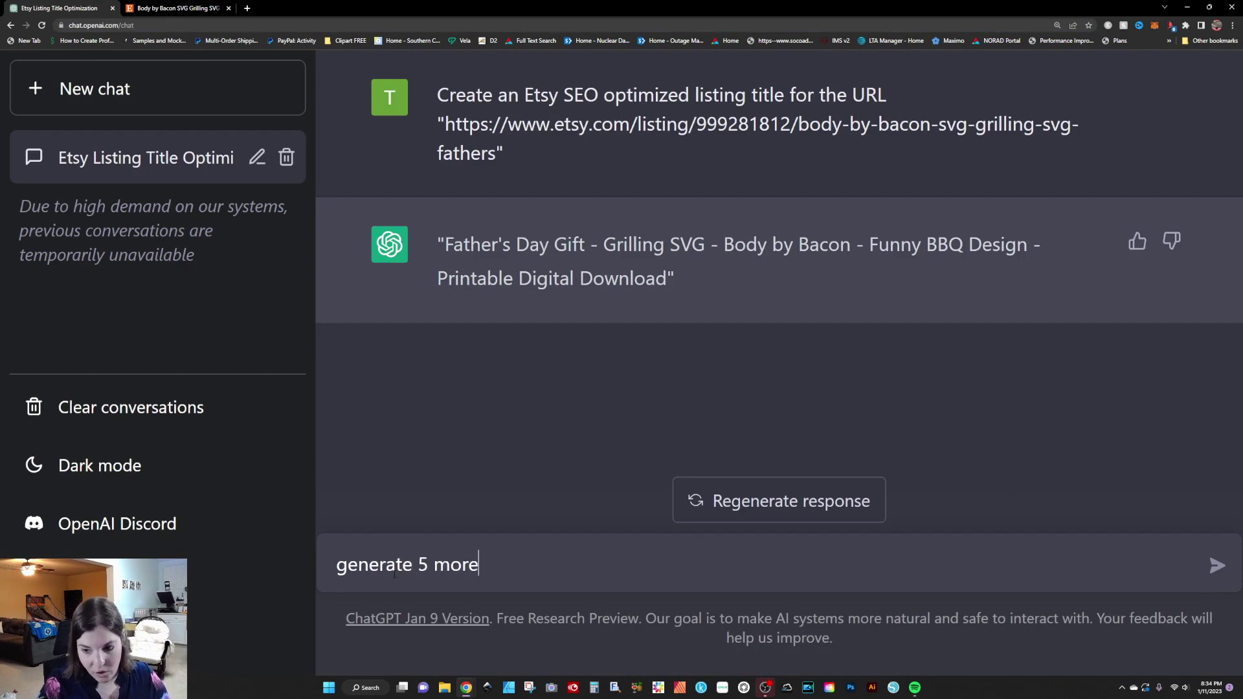
key(Return)
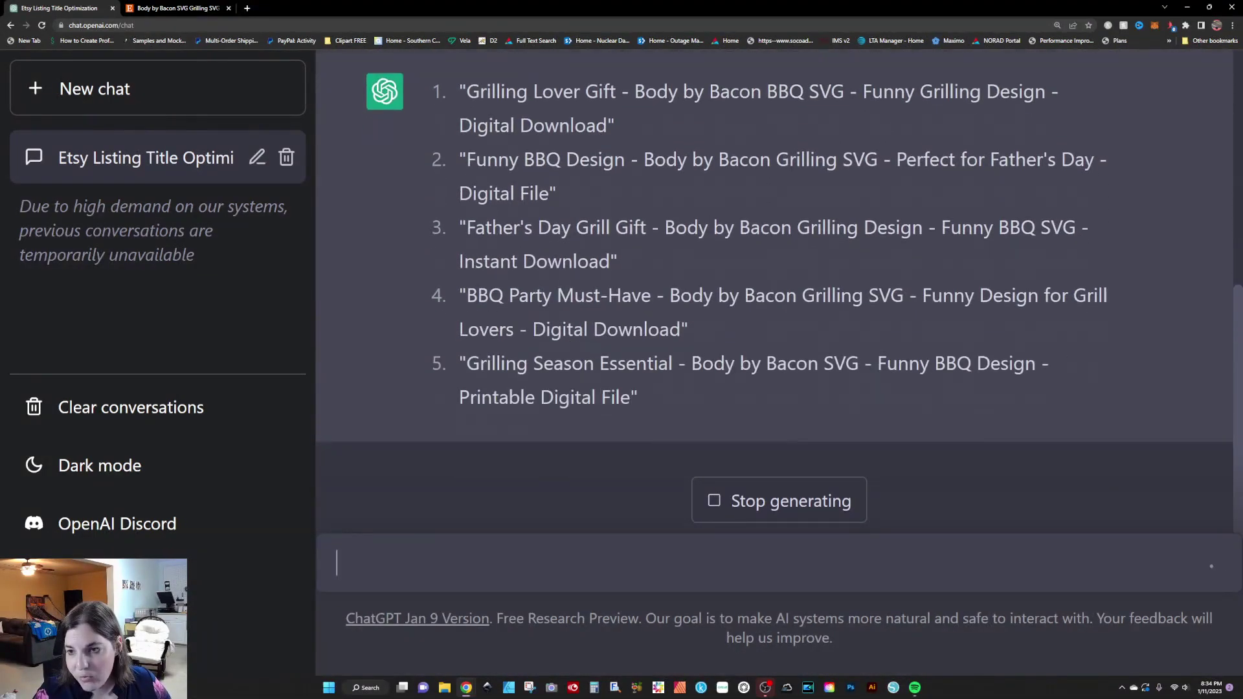
scroll(777, 311, up, 4)
scroll(777, 311, down, 3)
scroll(558, 246, down, 1)
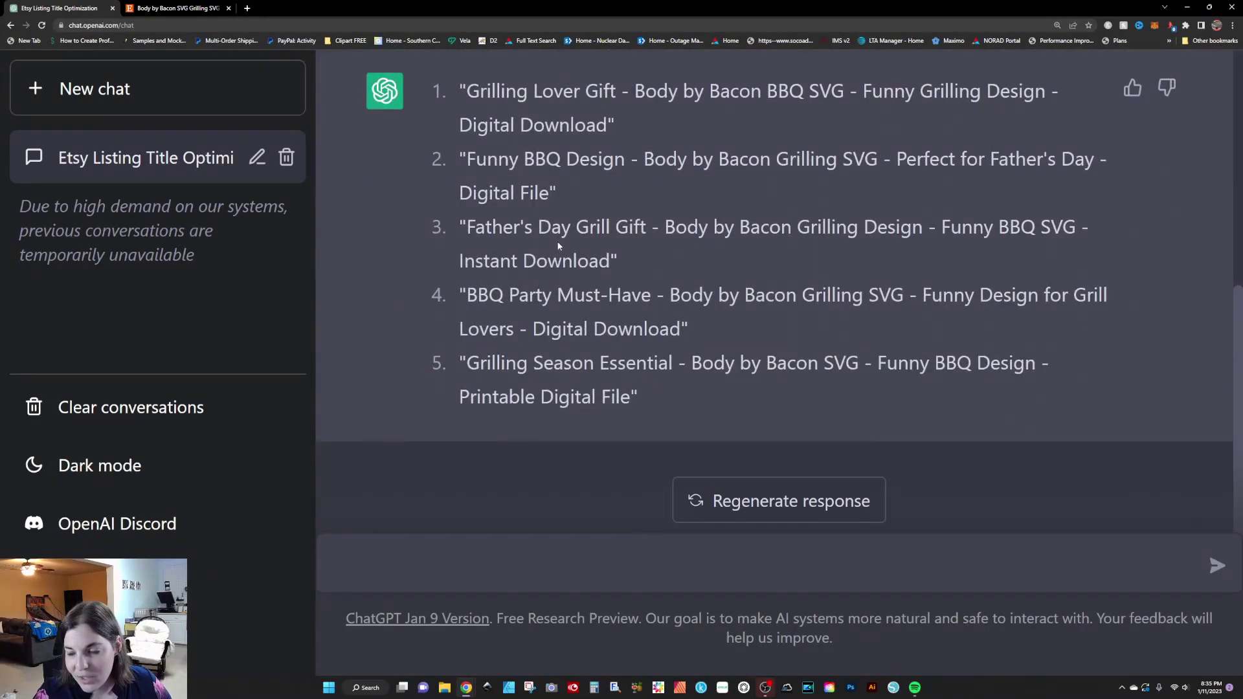
scroll(559, 246, up, 3)
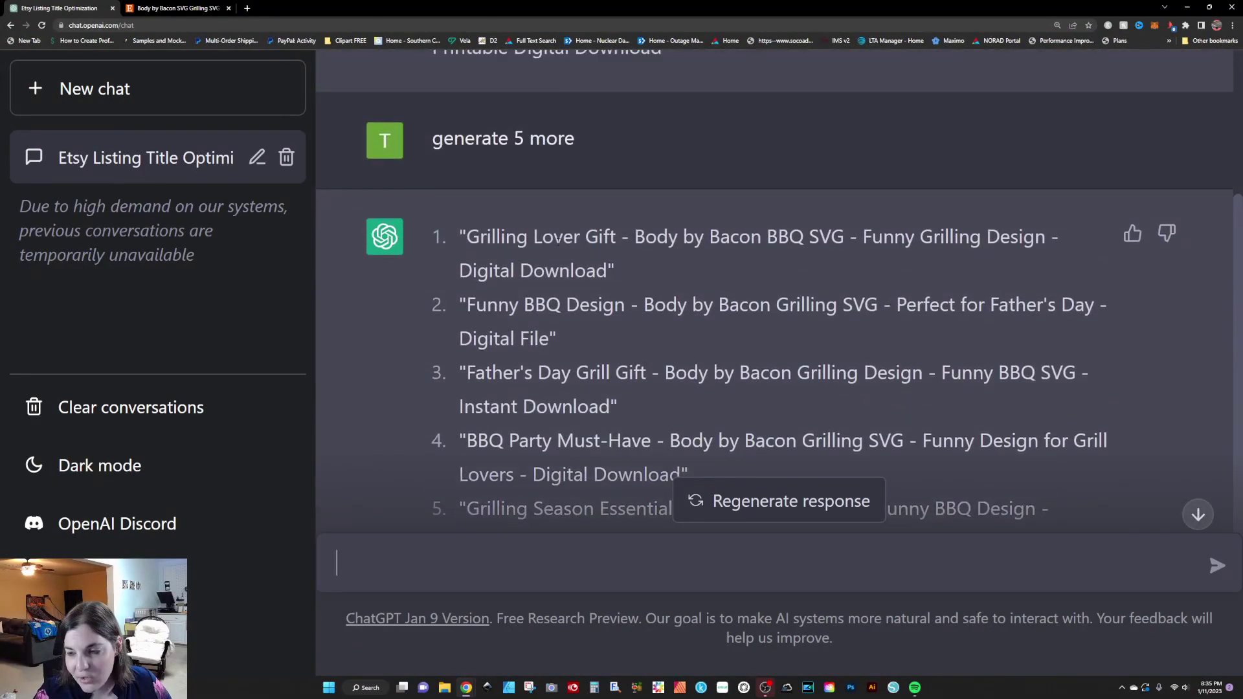
scroll(558, 246, down, 3)
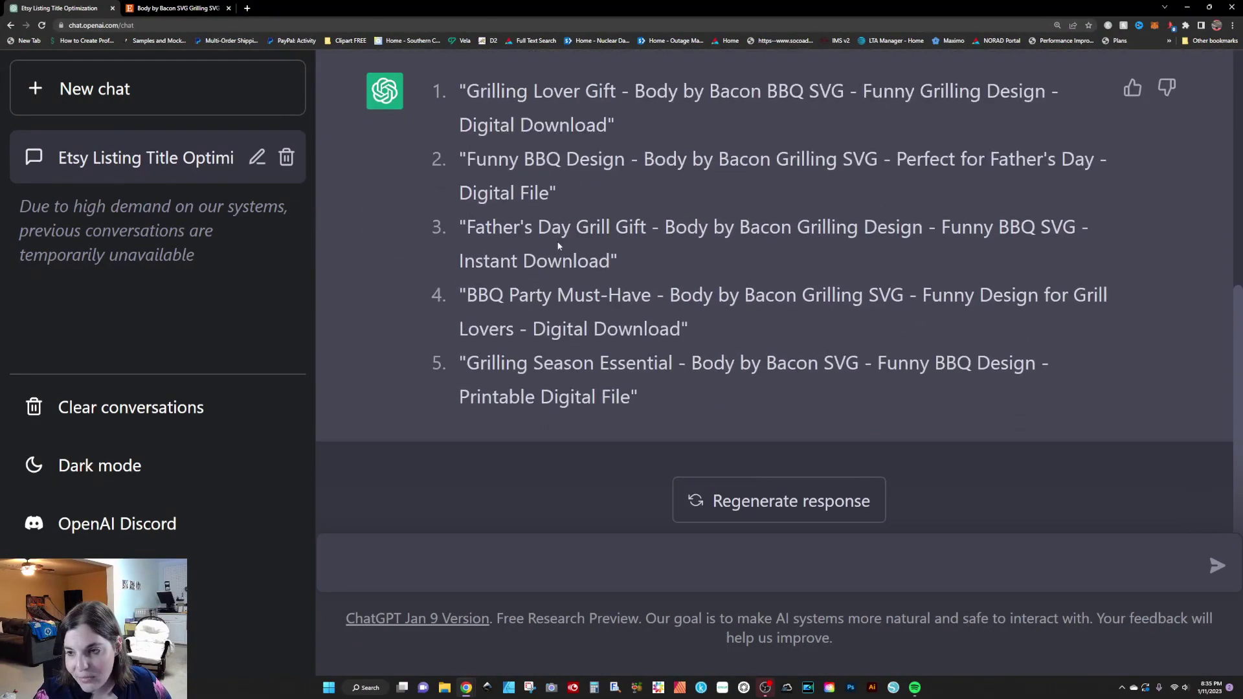
In a new chat, request Etsy SEO optimized titles for an SVG stating "I'm not single, I'm romantically challenged" in pink letters, and generate 5 more.
click(167, 97)
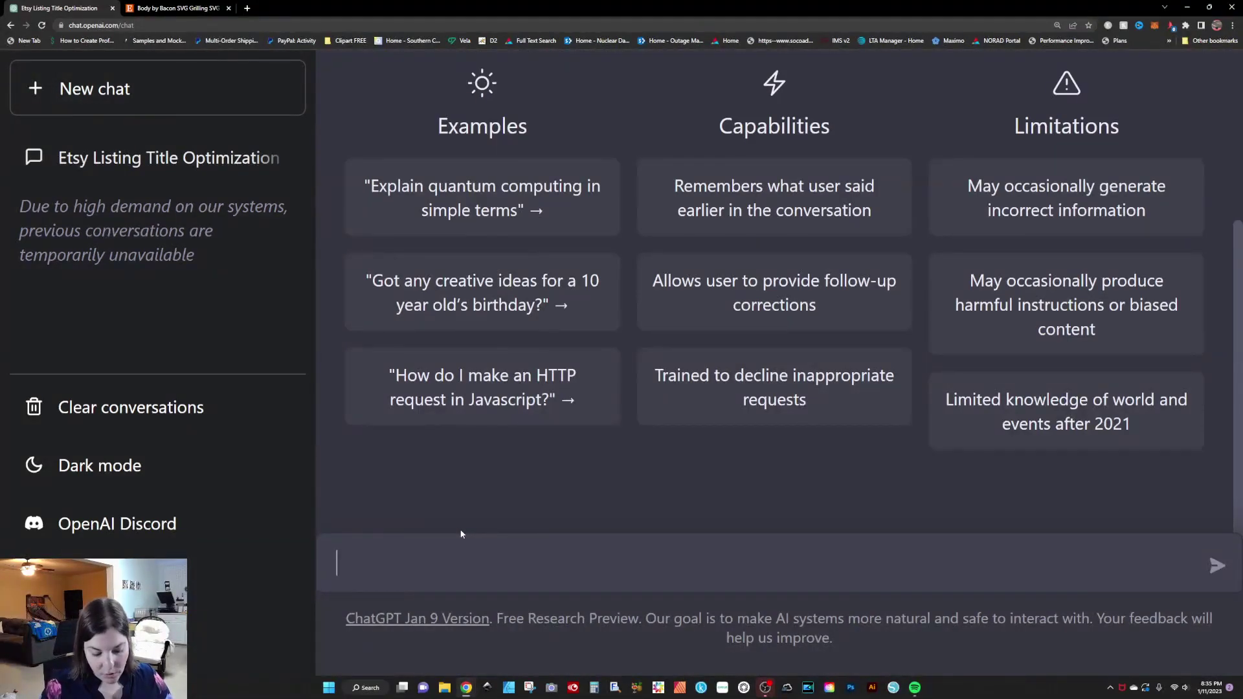
text(create an Etsy SEO optimized title for an SVG that states "I'm not single, I'm romantically challenged" in pink letters)
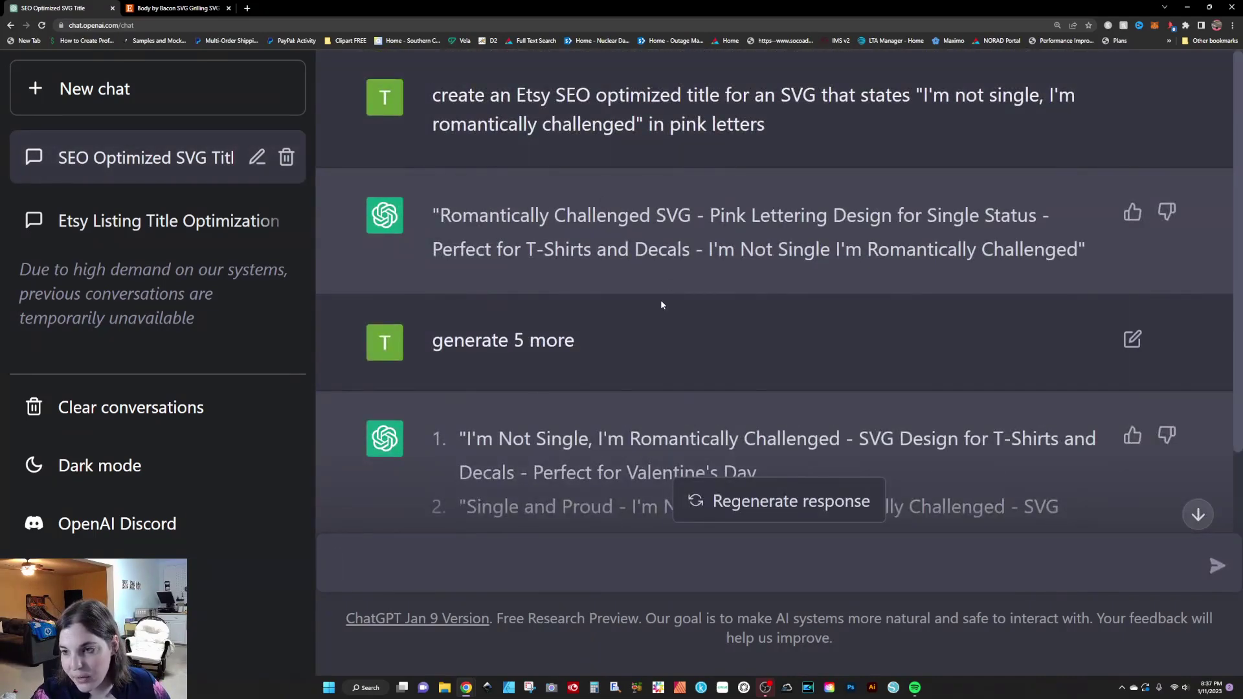
scroll(660, 299, down, 2)
scroll(682, 342, down, 3)
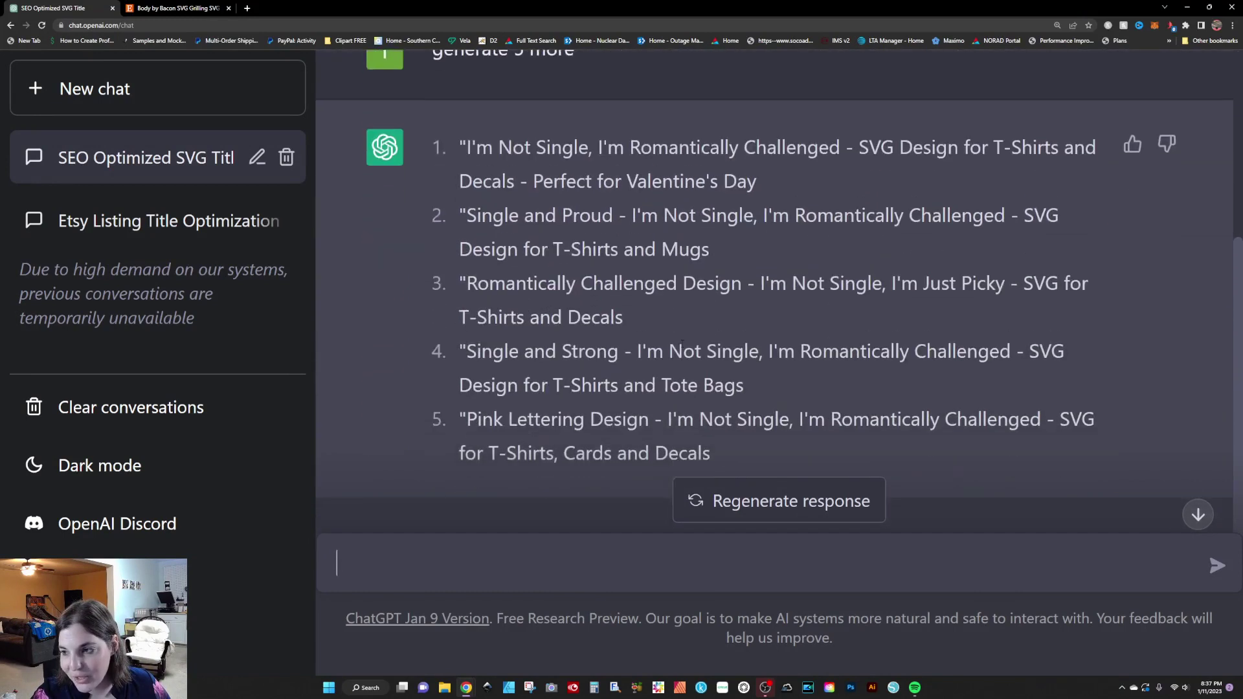
scroll(682, 343, down, 1)
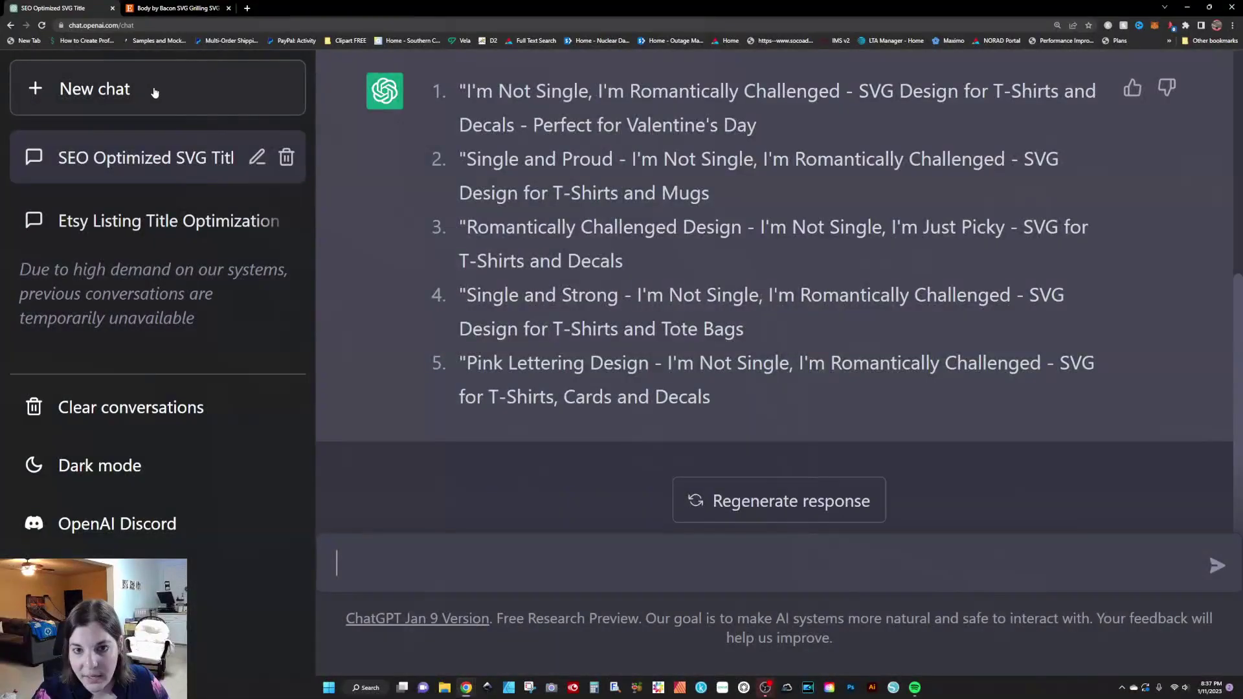
Request an Etsy SEO optimized listing description for the Body by Bacon URL in a new chat, and open the listing again in a separate tab.
click(153, 91)
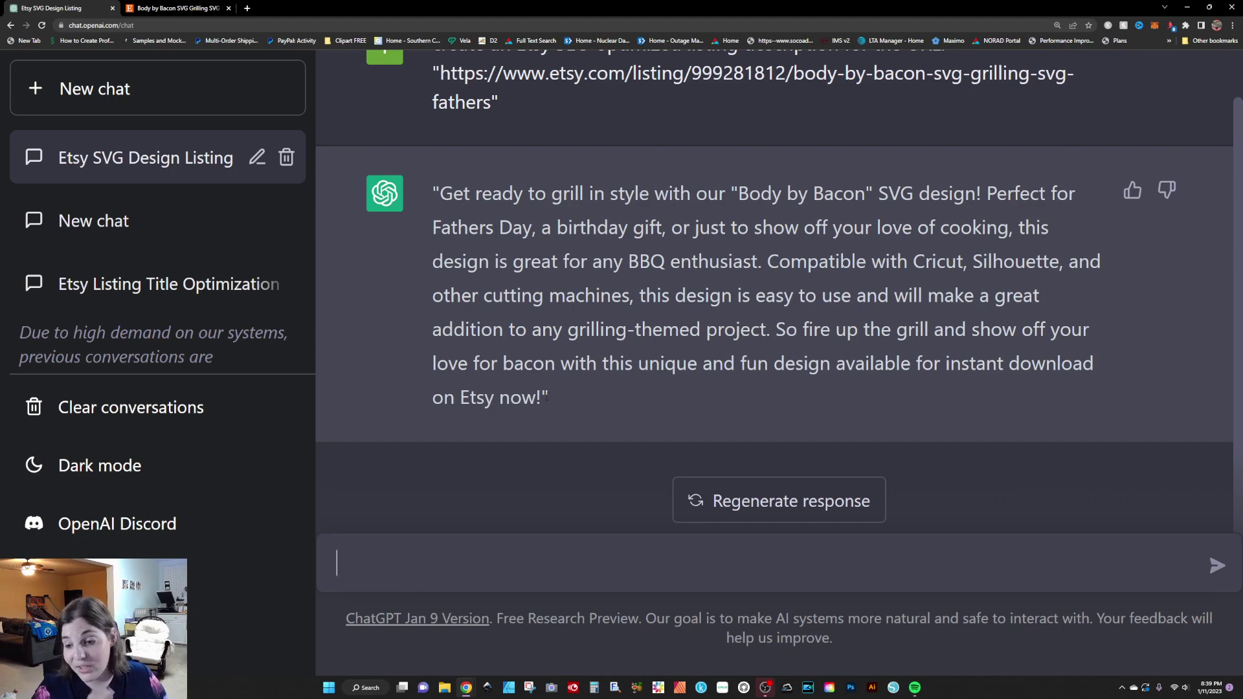
click(176, 8)
key(alt+Return)
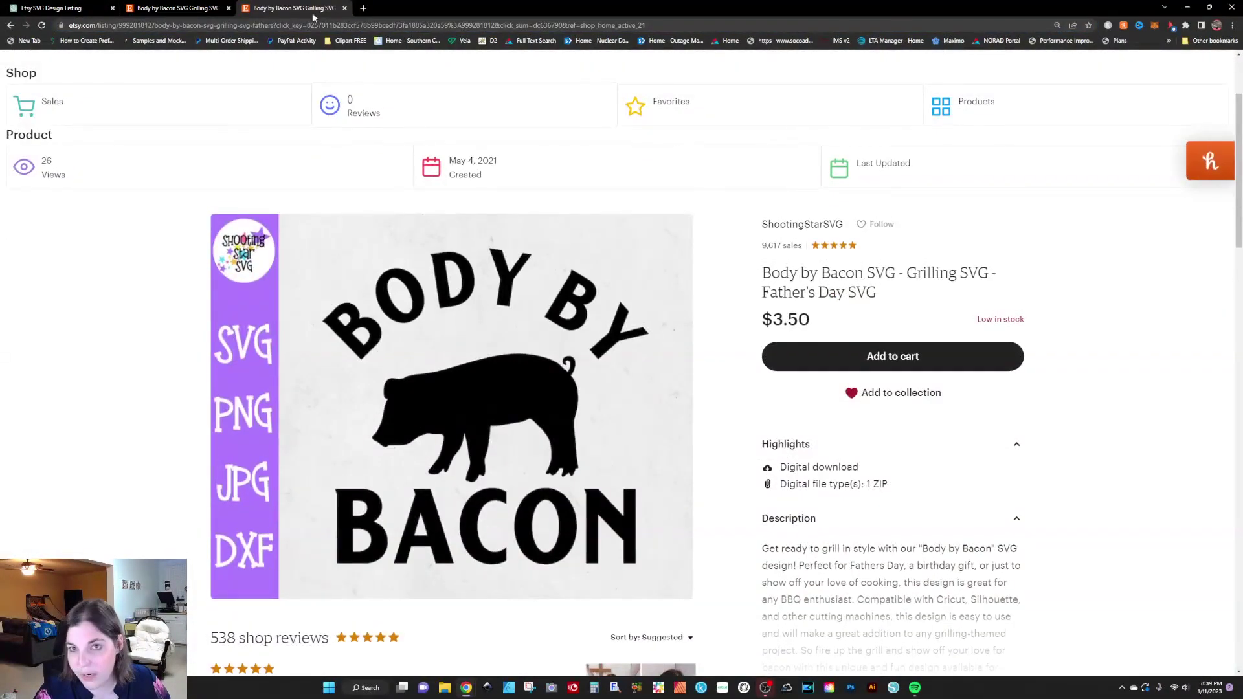
Review the listing title conversation and the Body by Bacon description conversation, leaving the description prompt unedited.
key(ctrl+1)
scroll(604, 297, down, 5)
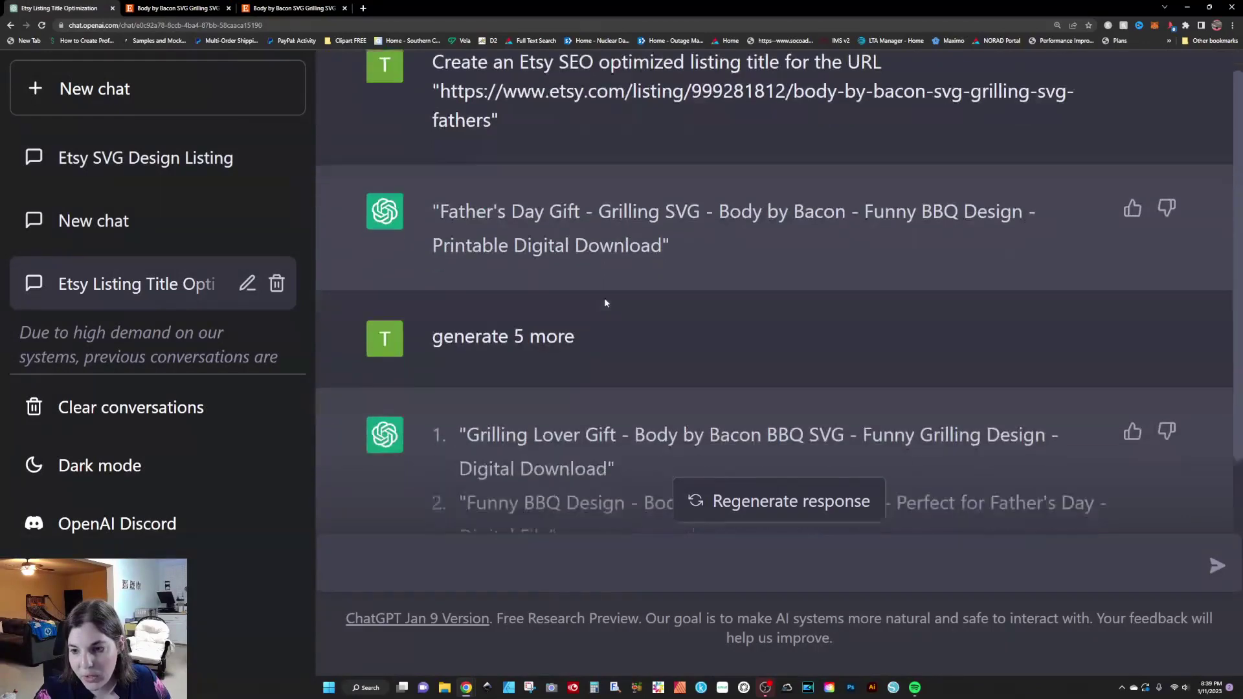
click(181, 155)
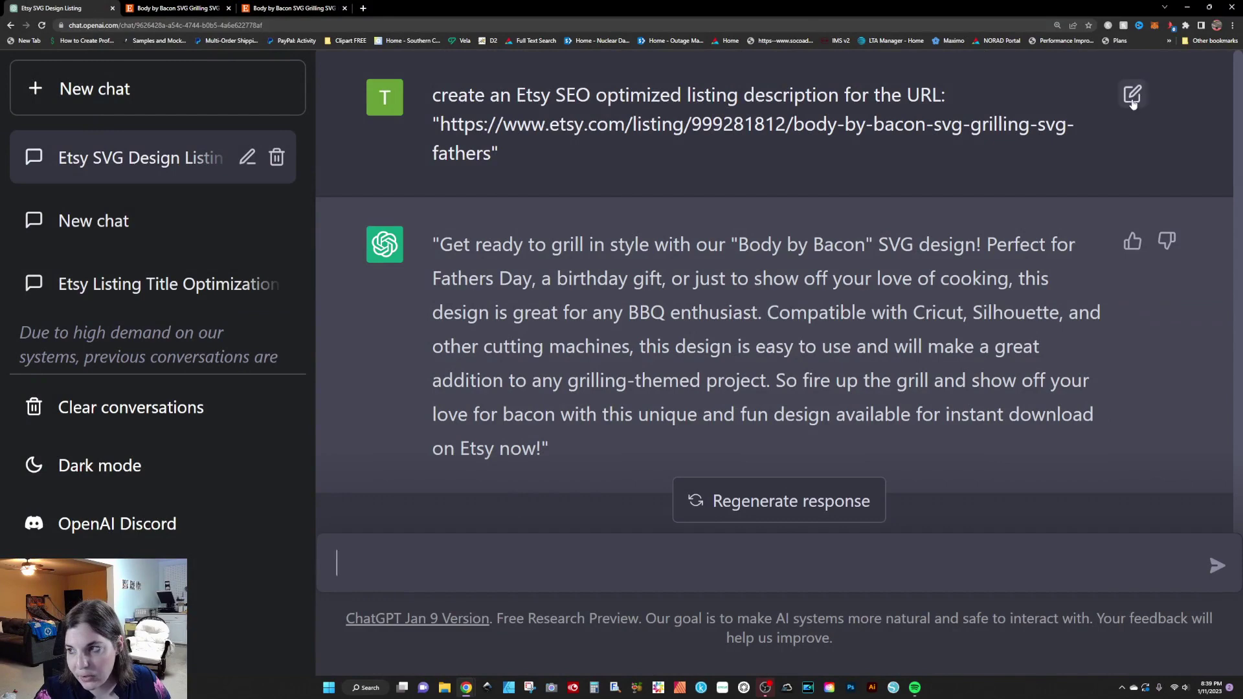
click(1132, 97)
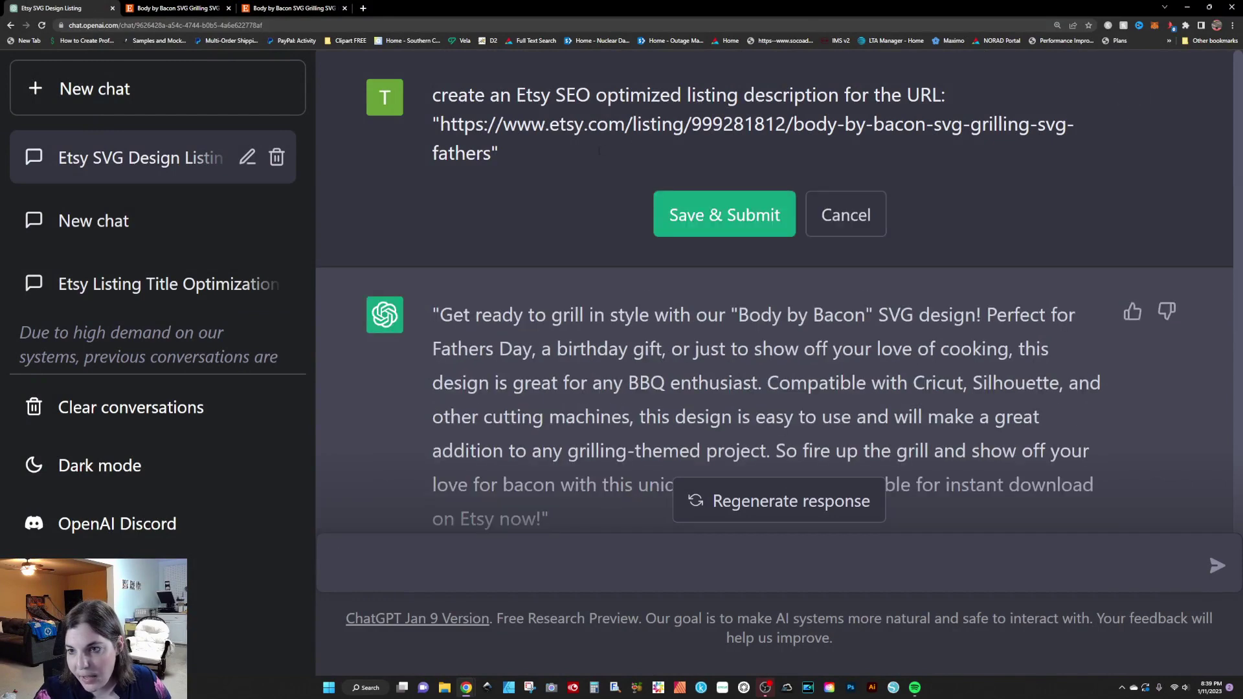
click(848, 205)
scroll(760, 275, down, 1)
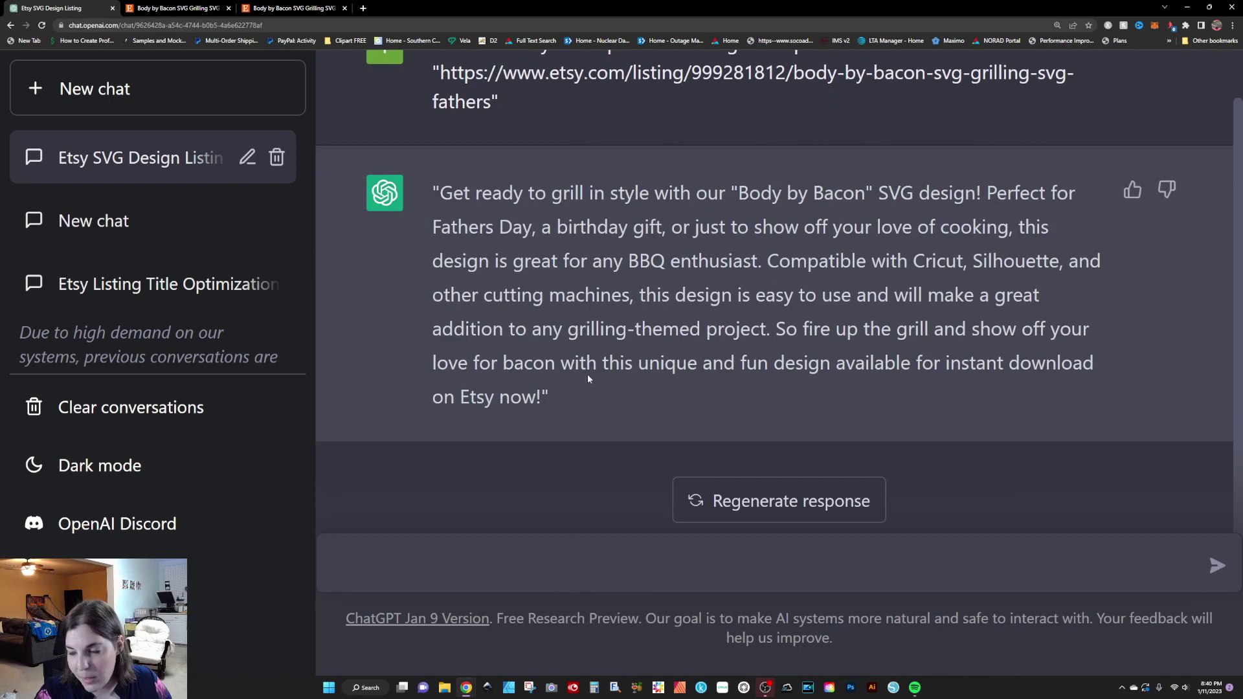
scroll(586, 453, up, 1)
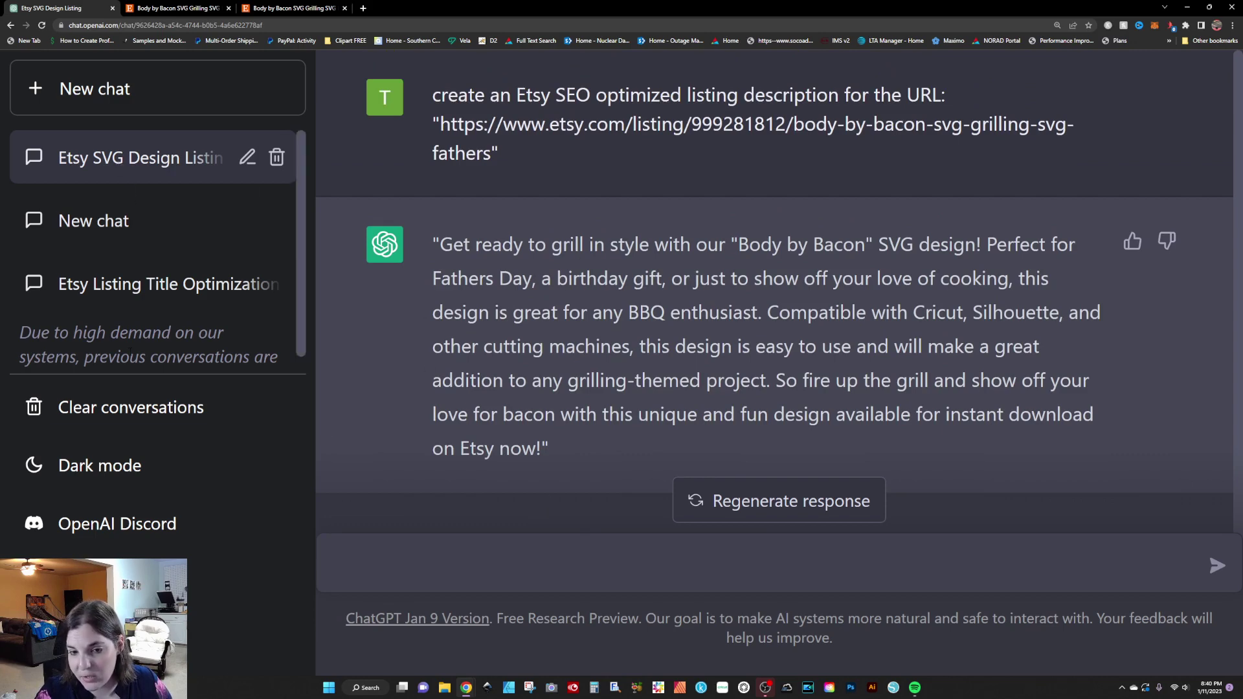
scroll(129, 346, down, 1)
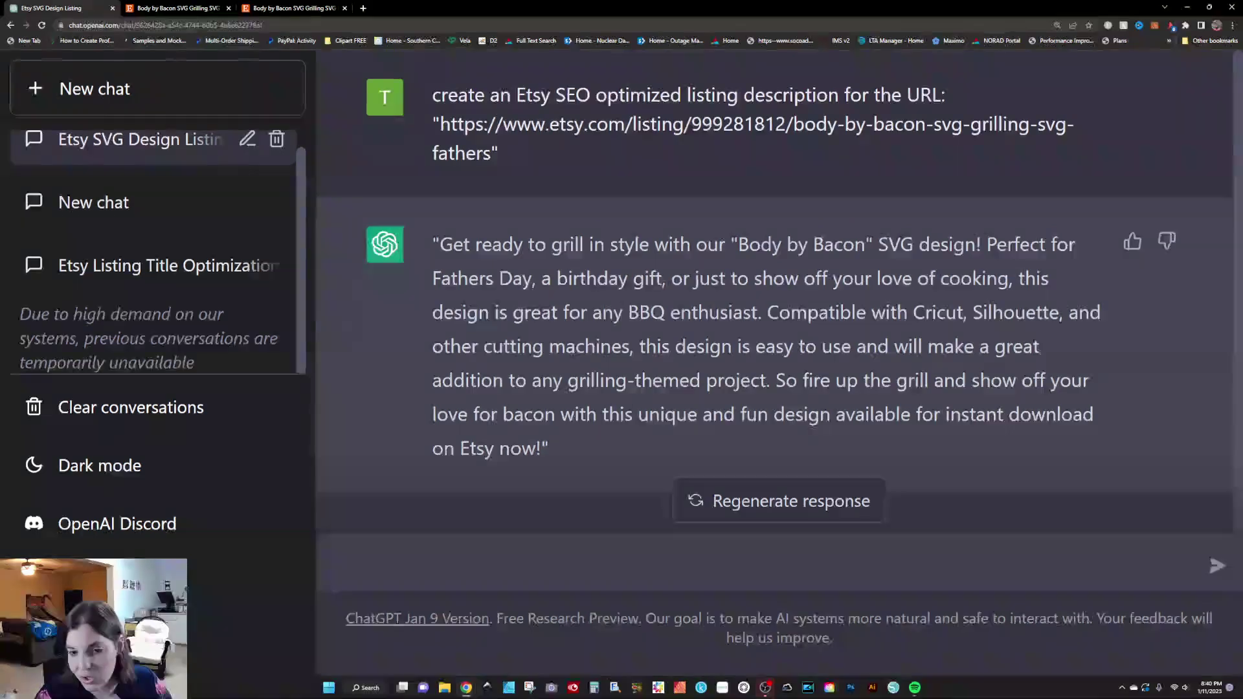
scroll(156, 195, up, 1)
In a new chat, request an Etsy SEO optimized description for the SVG stating "I'm not single, I'm romantically challenged" in pink letters.
click(155, 89)
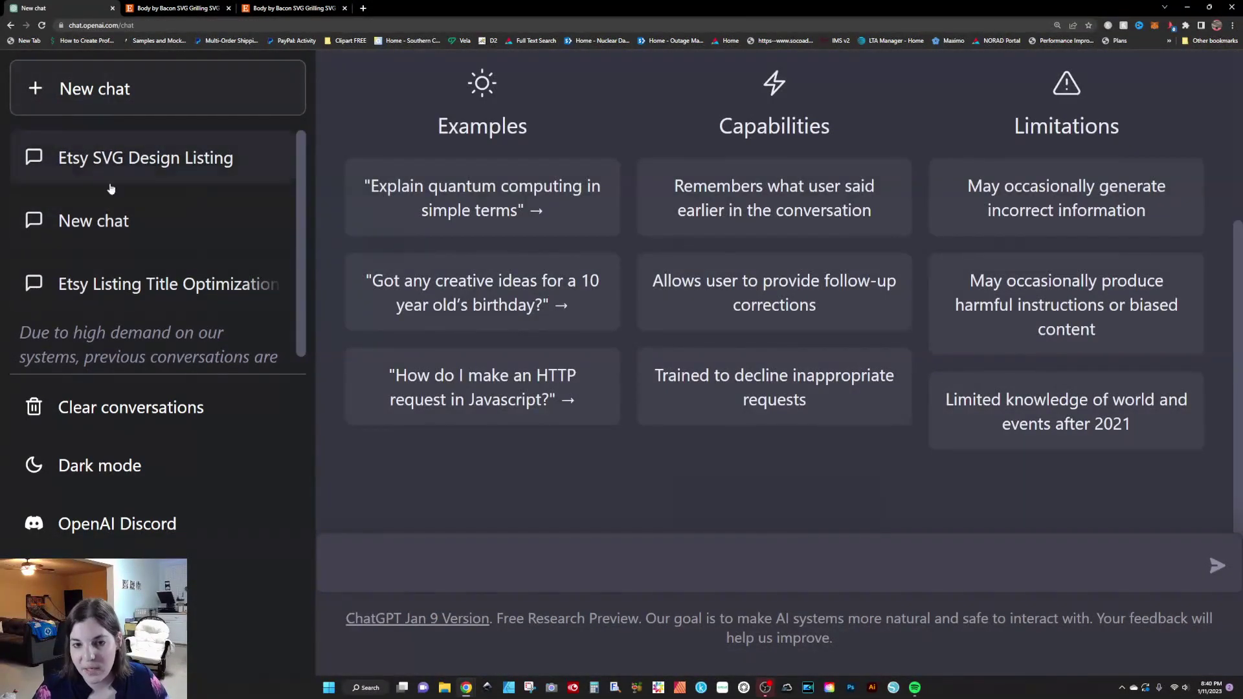
click(113, 223)
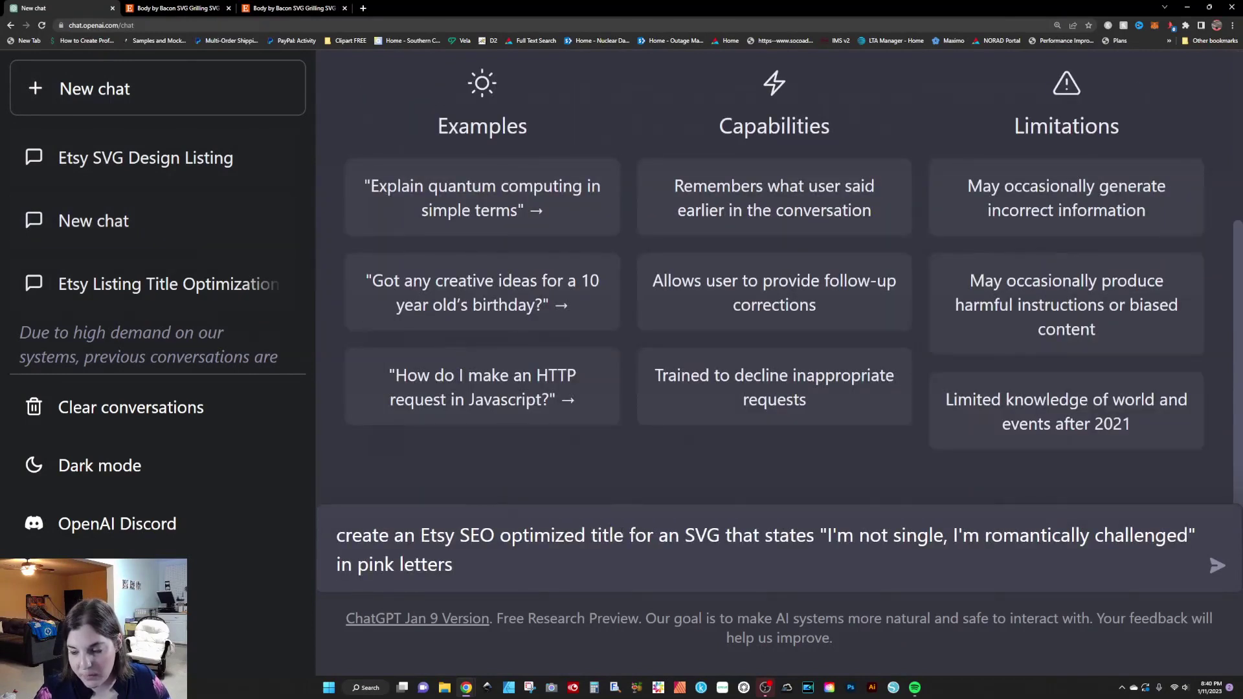
double_click(609, 535)
text(description)
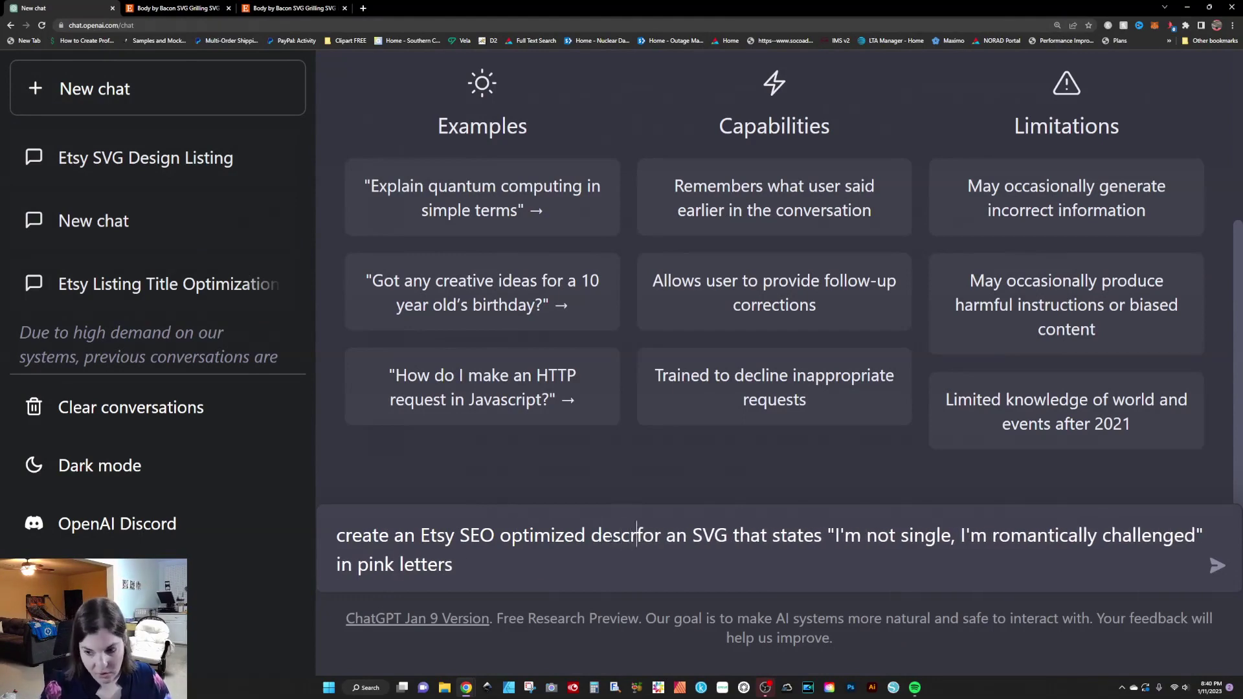
key(Return)
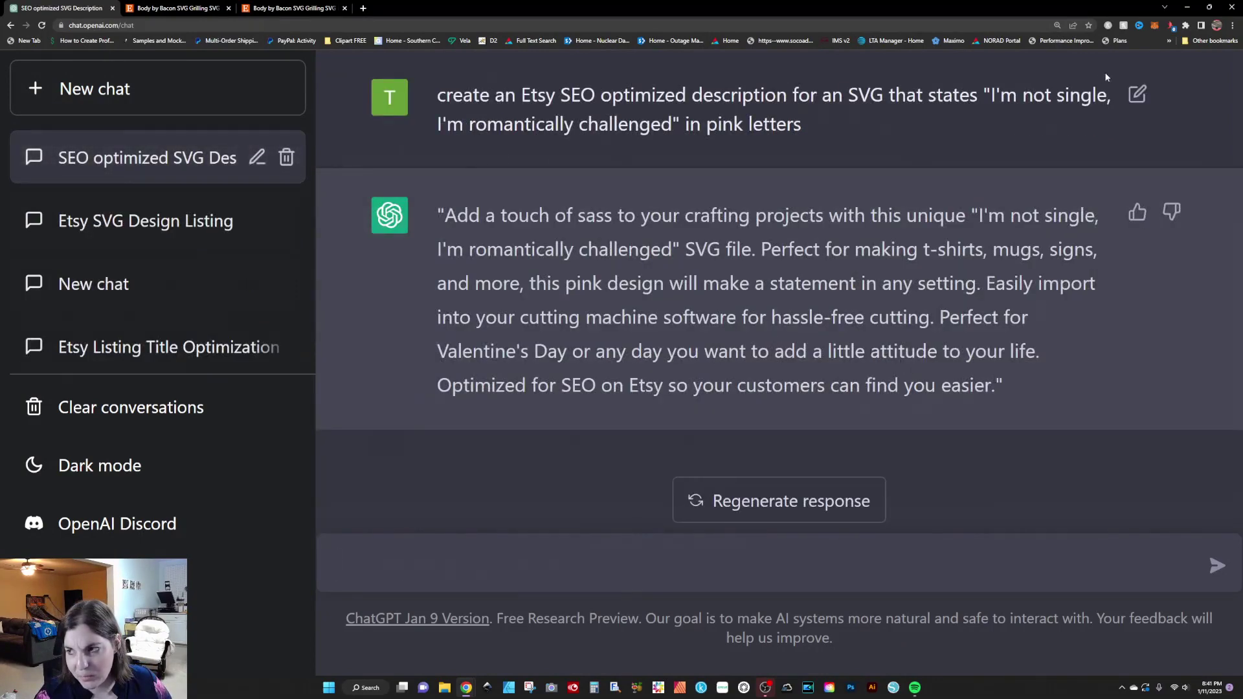
Resubmit the "romantically challenged" description prompt to get another version, and read through the new description.
click(1137, 93)
click(755, 128)
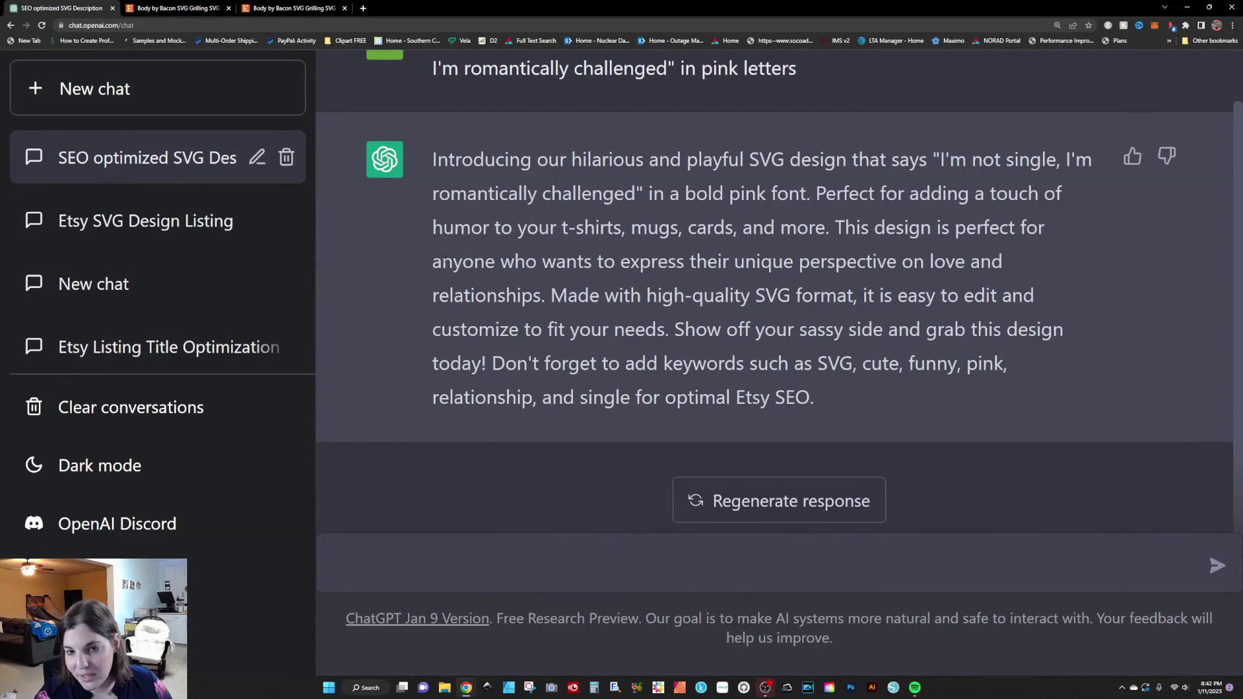
scroll(591, 214, up, 1)
scroll(594, 217, down, 1)
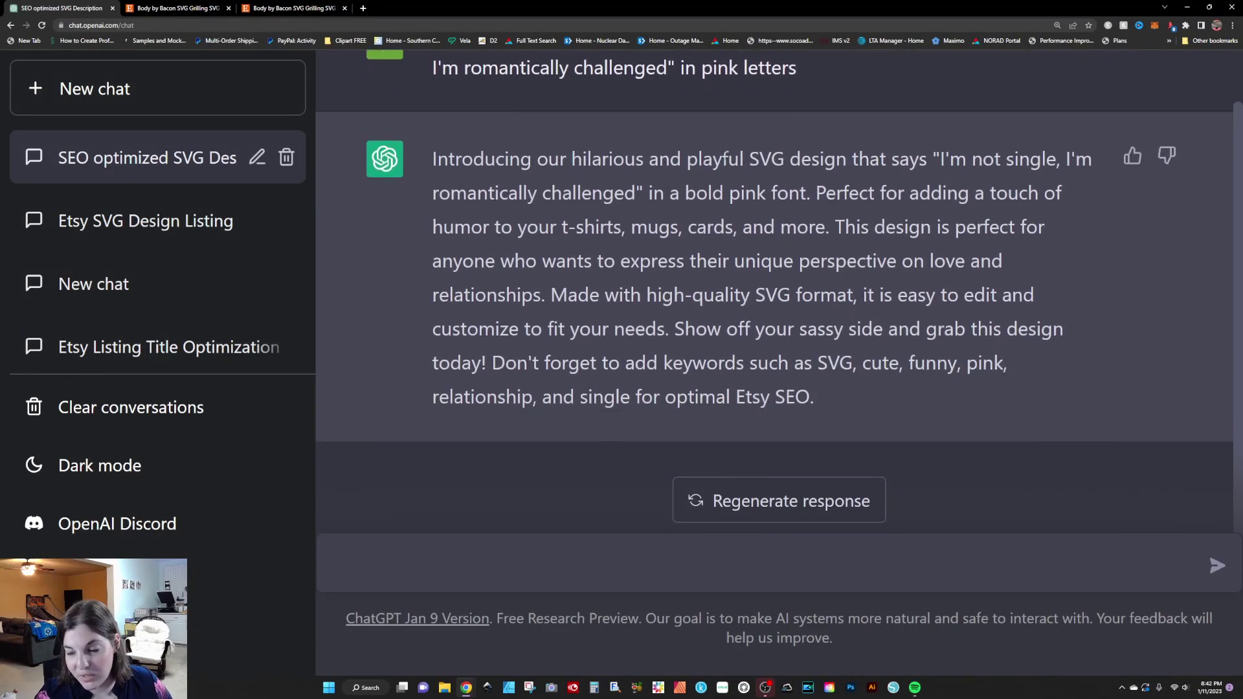
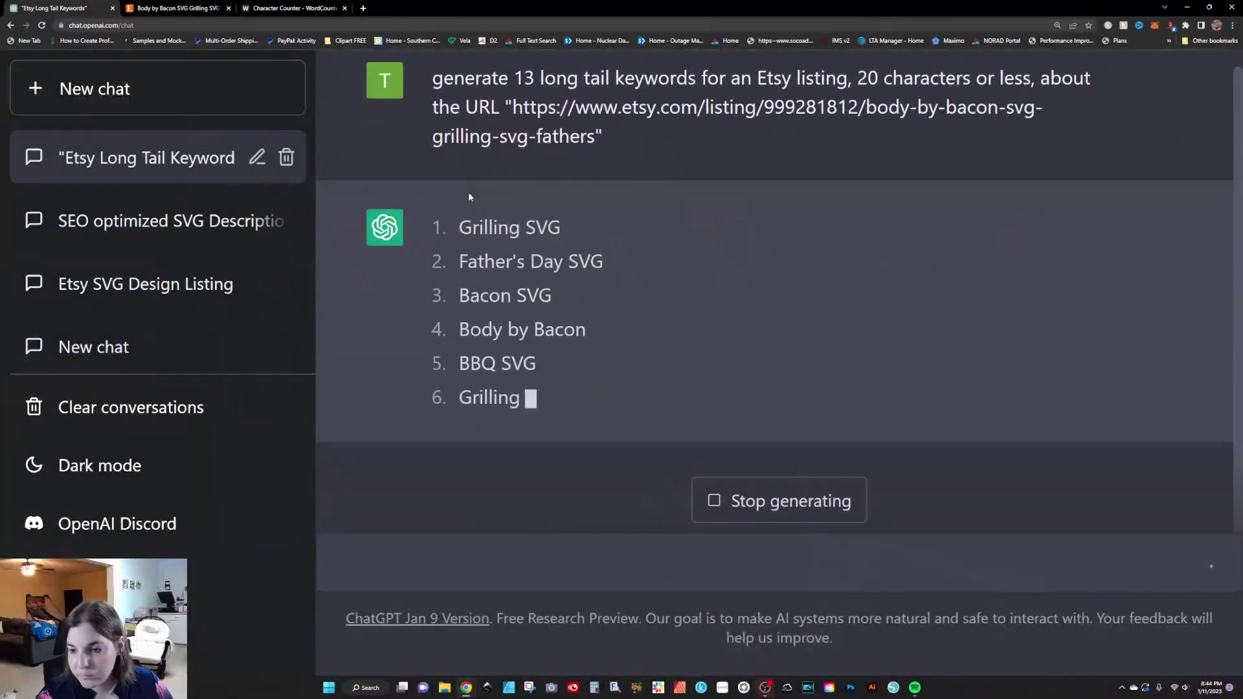
Review the long tail keywords for the Body by Bacon listing and ask for more of them in the same chat.
scroll(642, 244, up, 4)
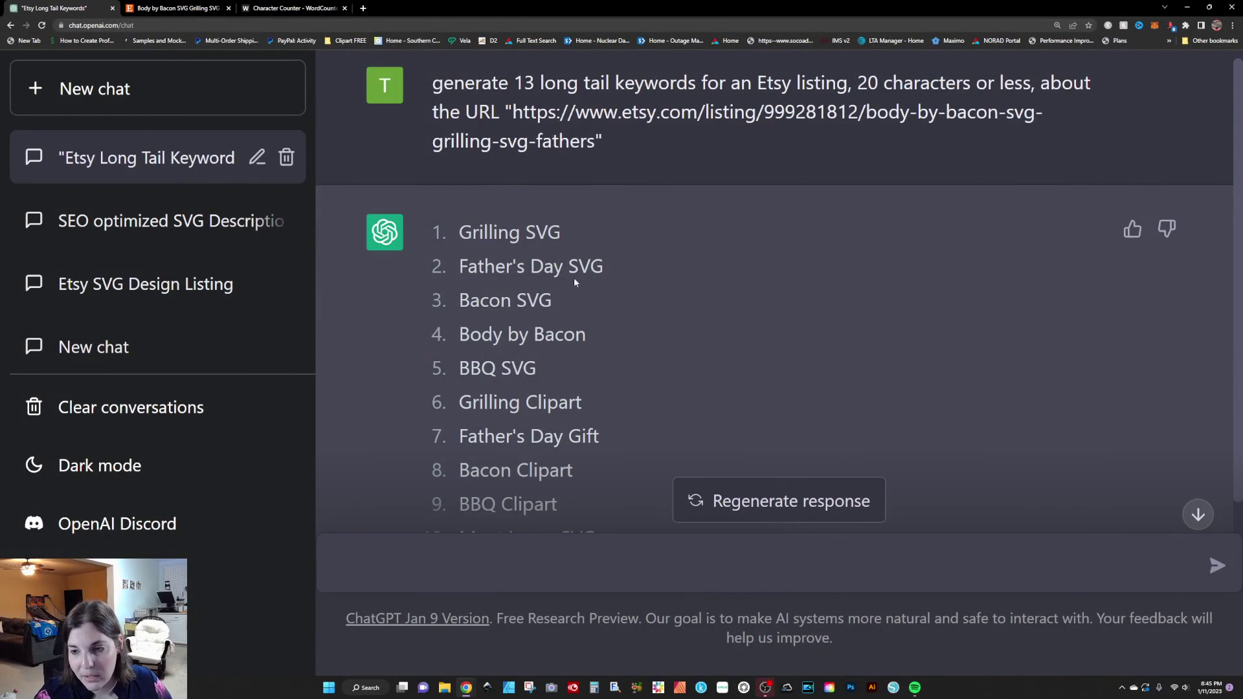
scroll(545, 324, down, 2)
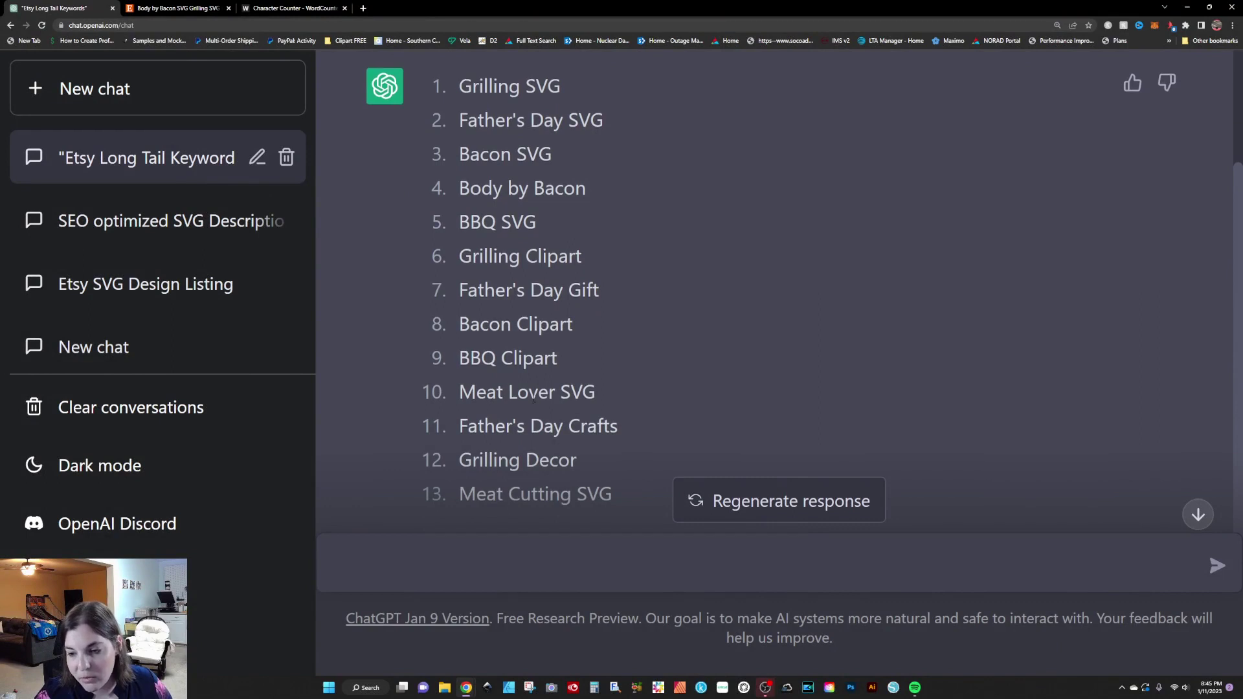
scroll(533, 400, down, 2)
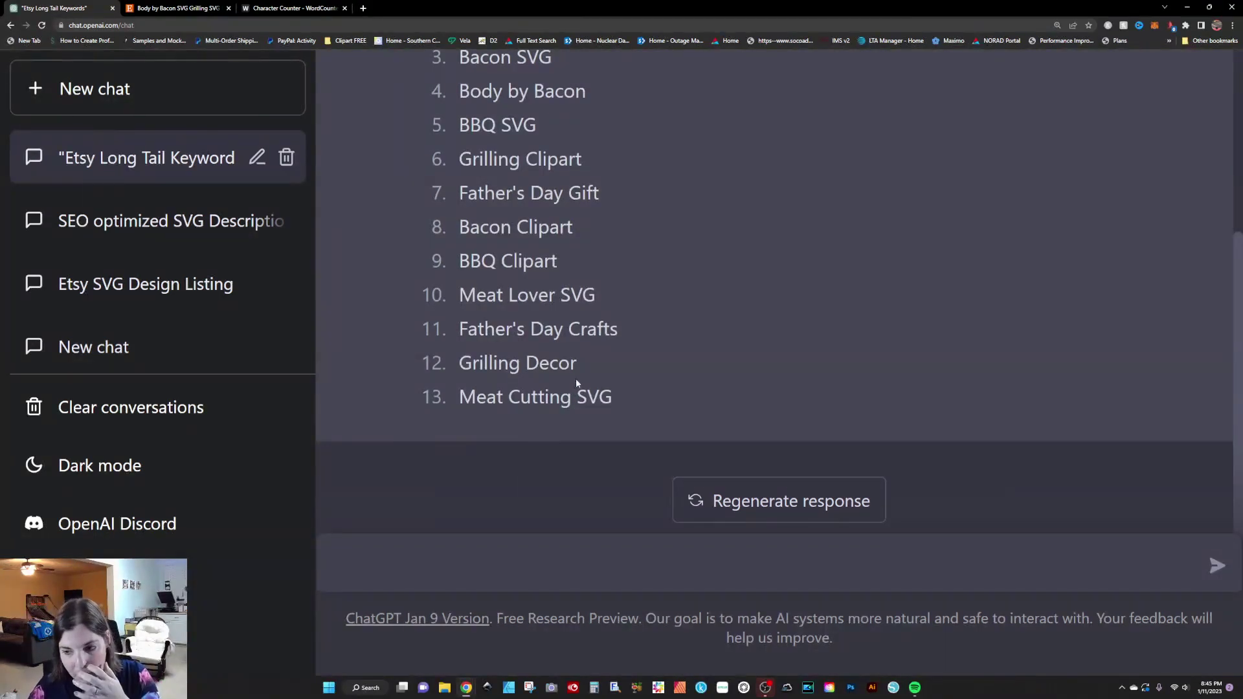
text(ate more)
key(Return)
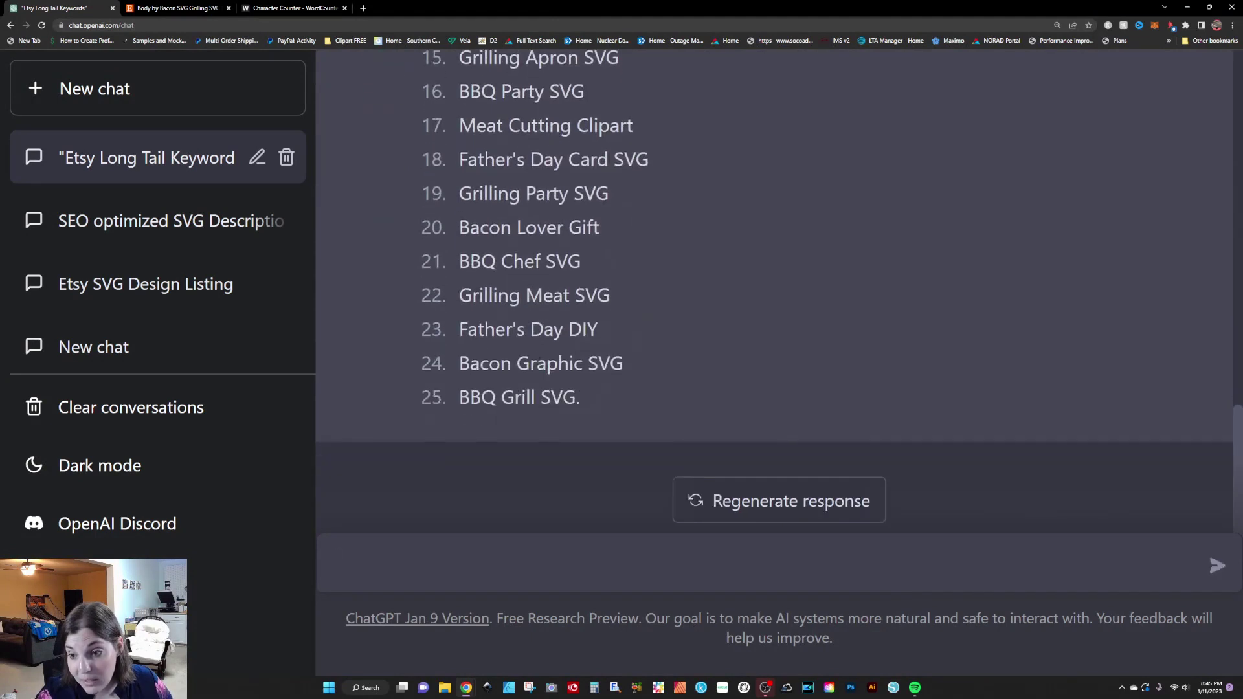
scroll(524, 382, up, 15)
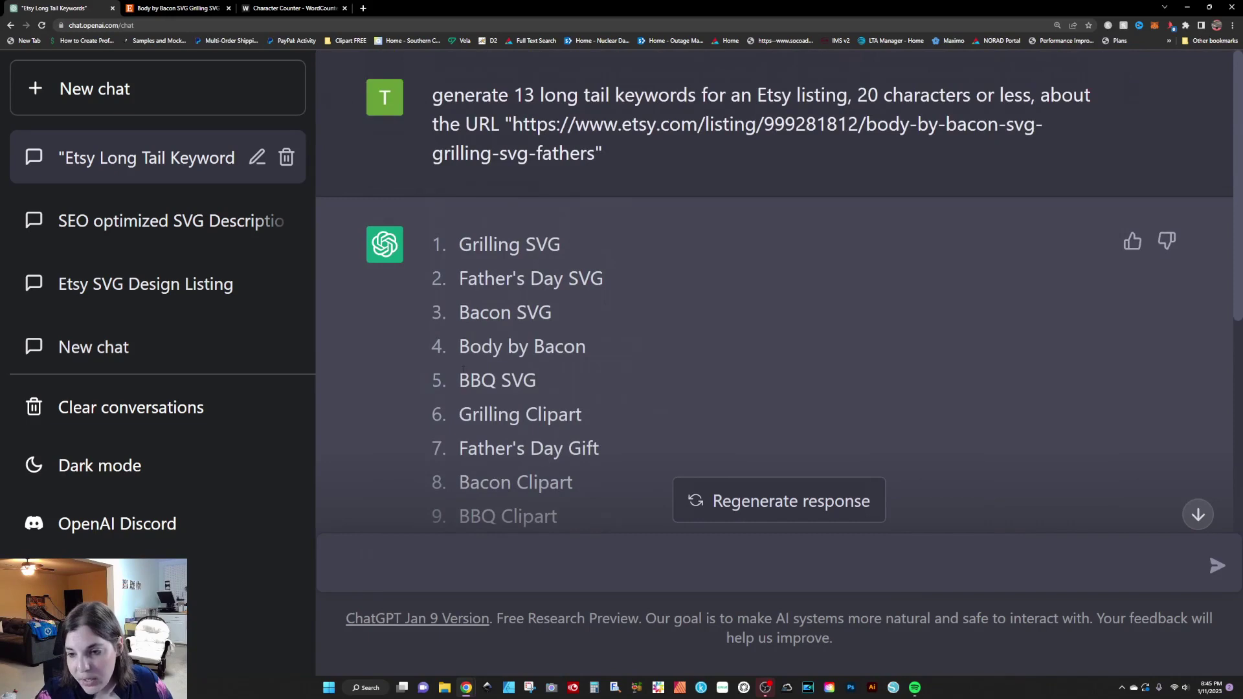
Open eRank in a new tab and check the suggested keywords "Grilling SVG" and "Body by Bacon" in the Keyword Explorer.
scroll(463, 370, down, 3)
click(363, 8)
text(erank)
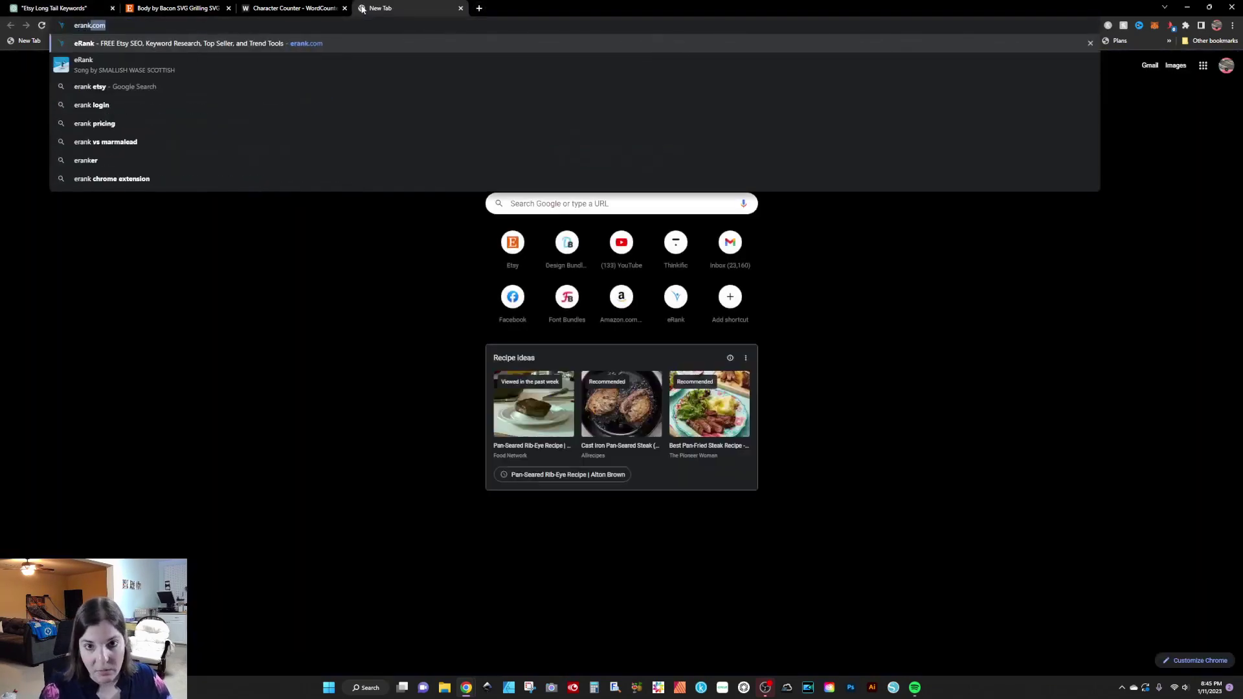
key(Return)
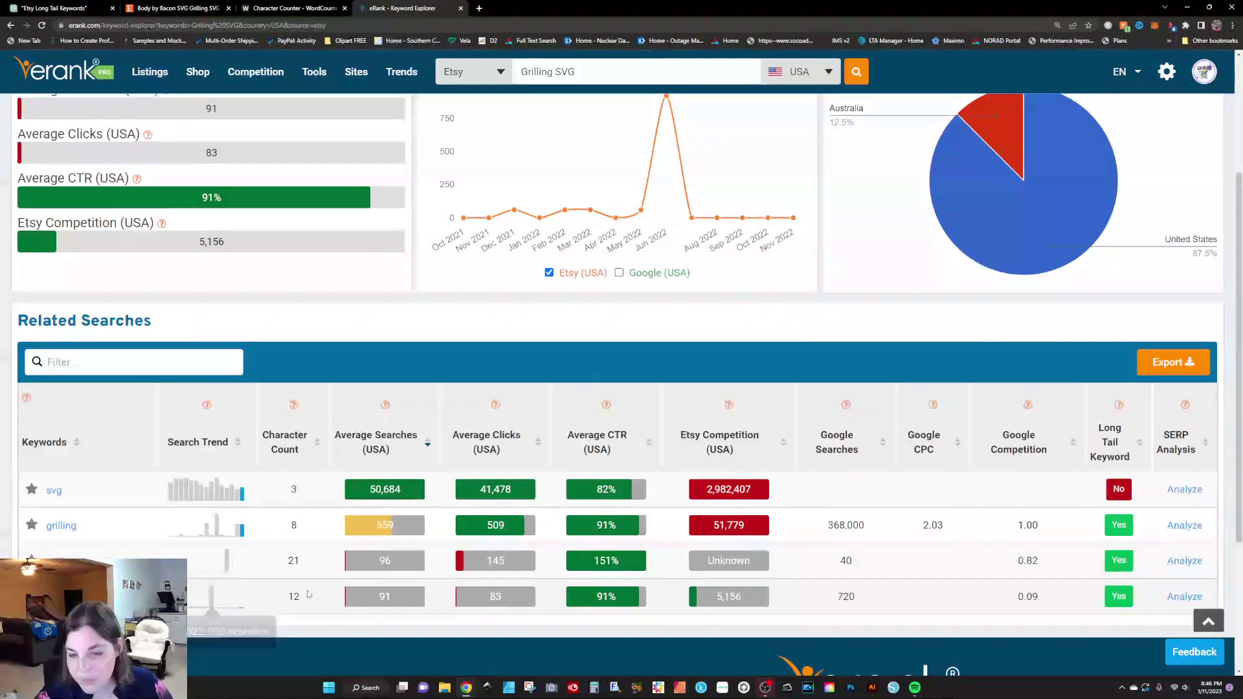
scroll(212, 596, up, 3)
Take the "BBQ Clipart" suggestion from the ChatGPT list, look it up in eRank, and examine its related searches for usable keywords.
click(64, 8)
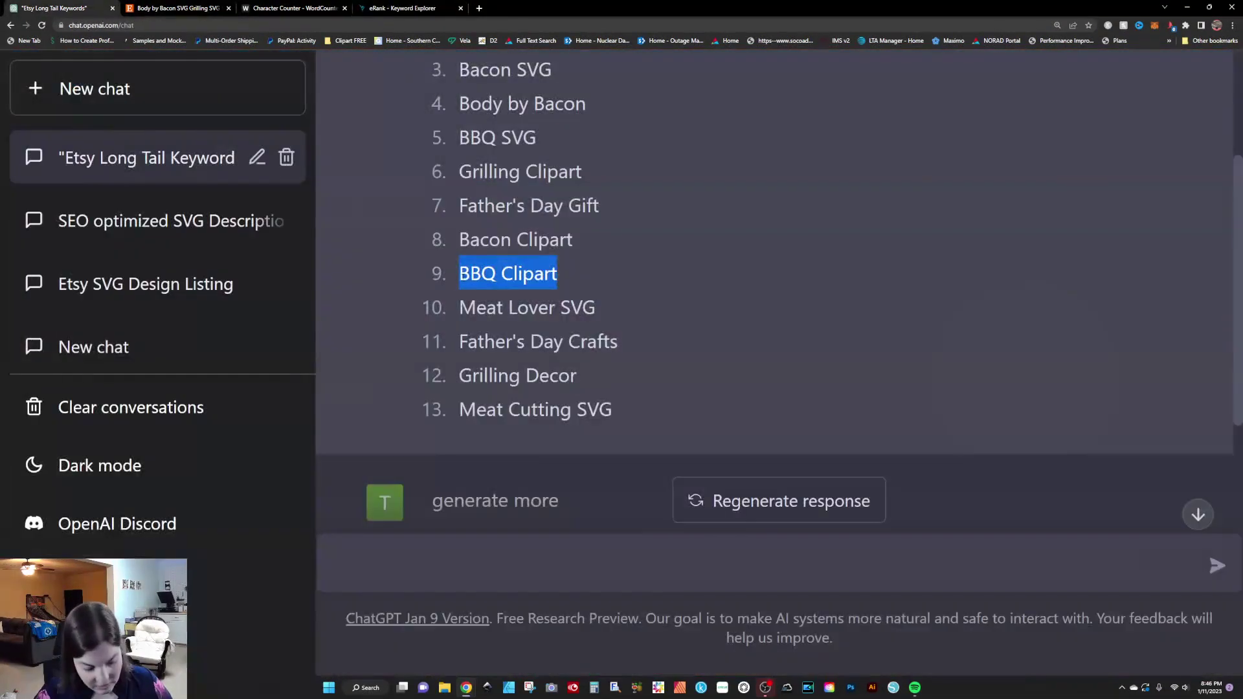
click(388, 7)
triple_click(591, 72)
text(BBQ Clipart)
key(Return)
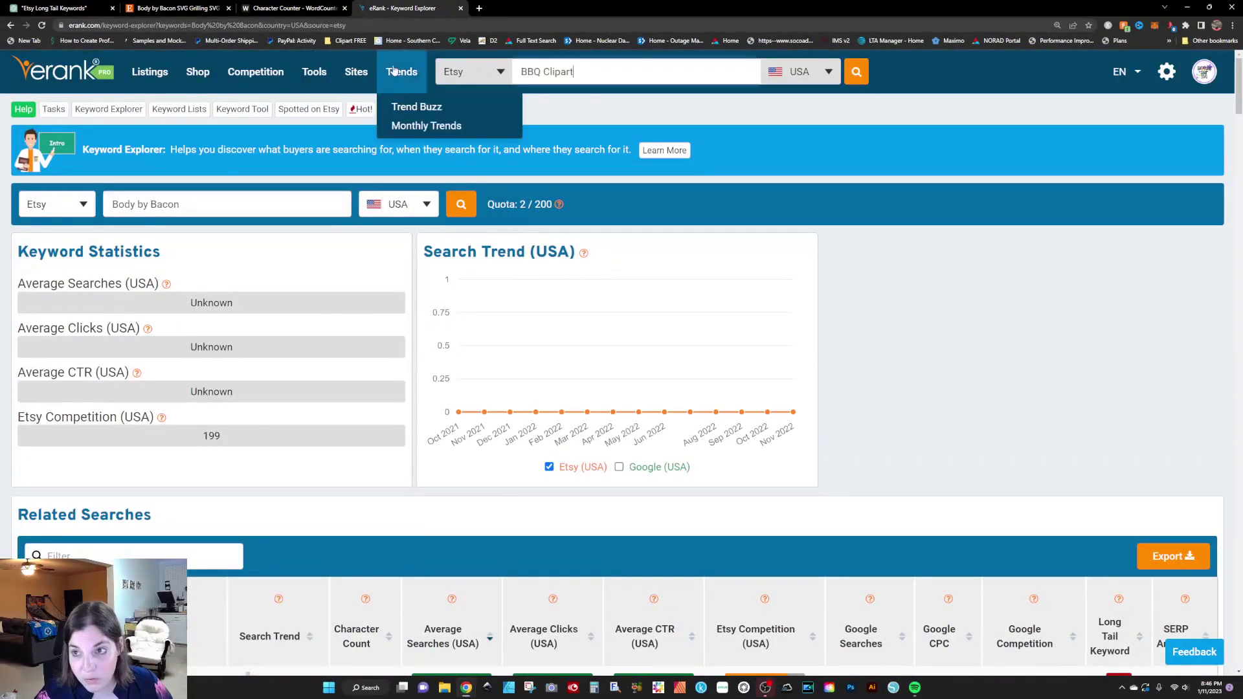
scroll(246, 425, down, 10)
scroll(247, 426, down, 1)
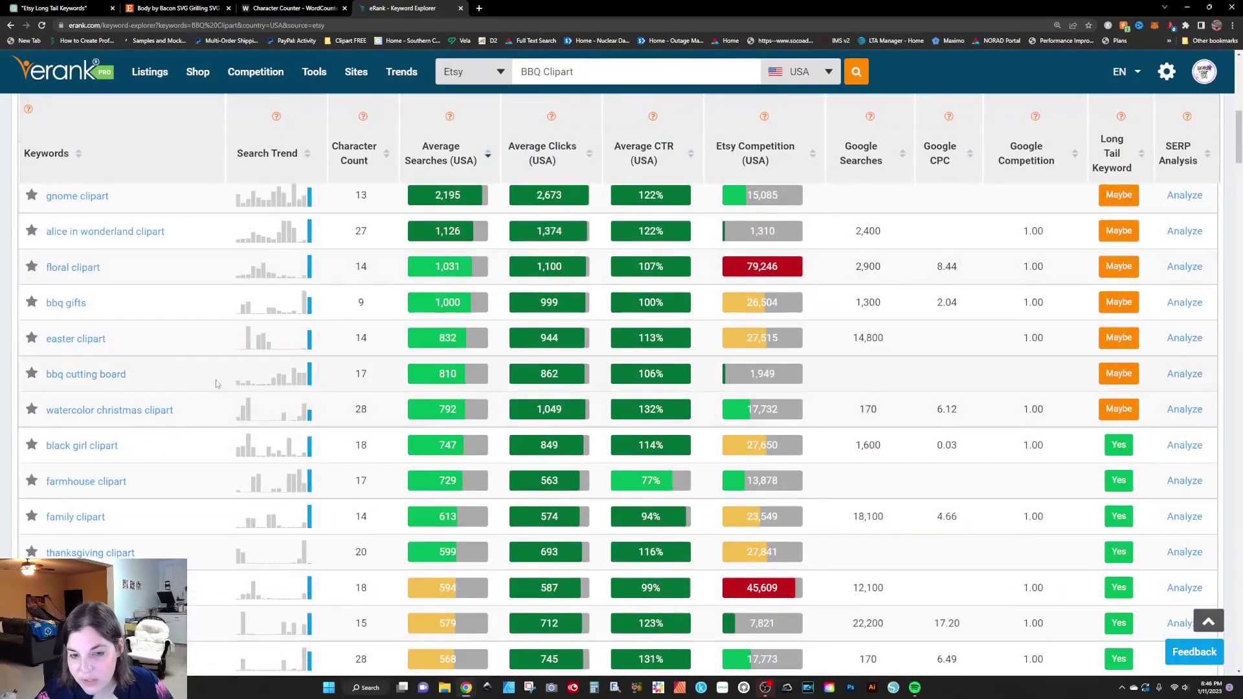
scroll(233, 434, up, 2)
scroll(214, 447, down, 2)
scroll(435, 382, down, 2)
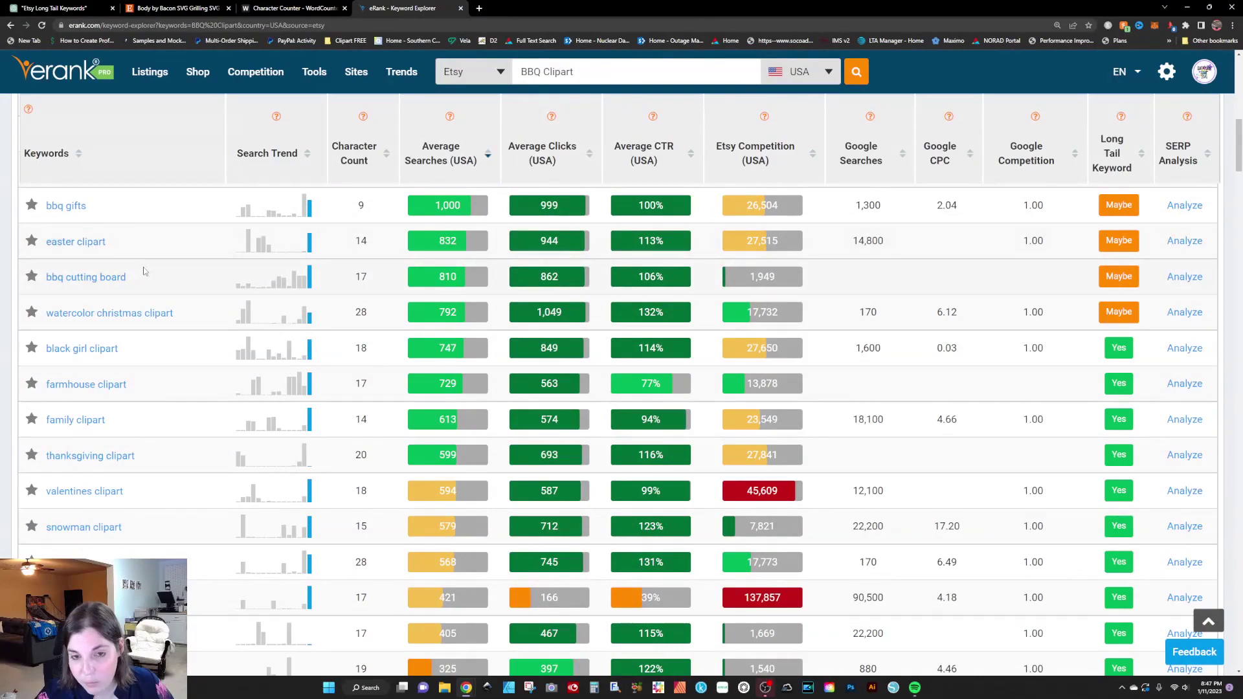
scroll(143, 270, down, 15)
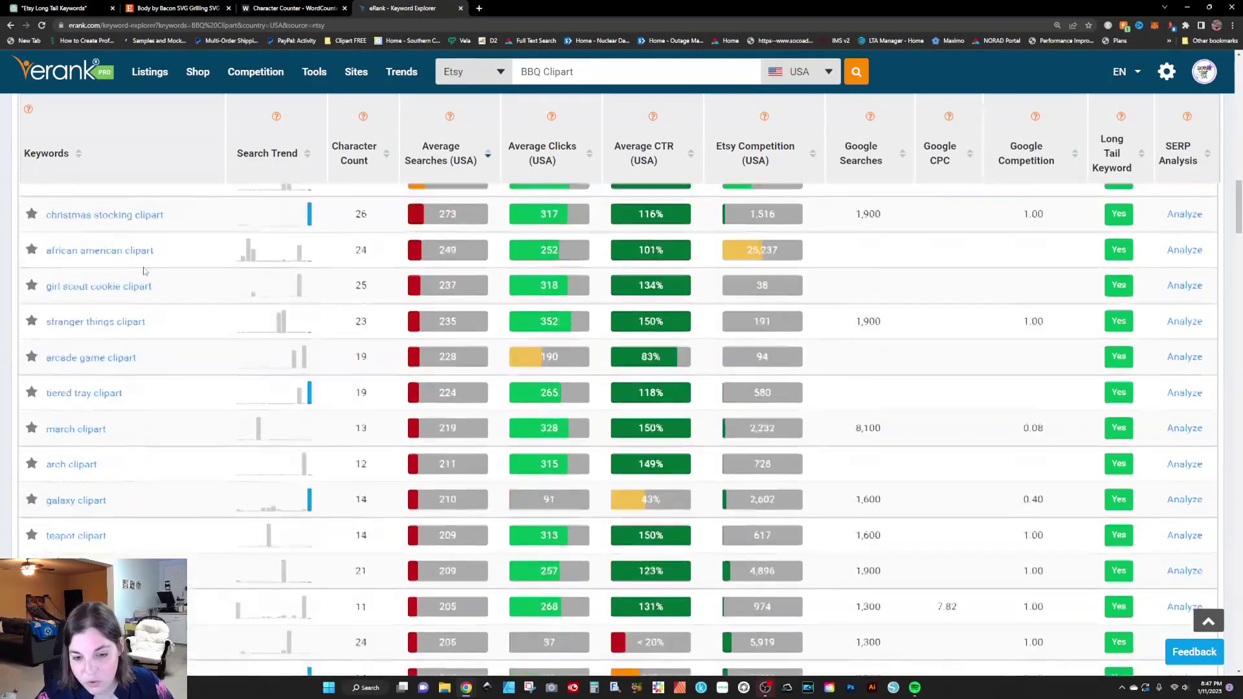
scroll(144, 270, down, 15)
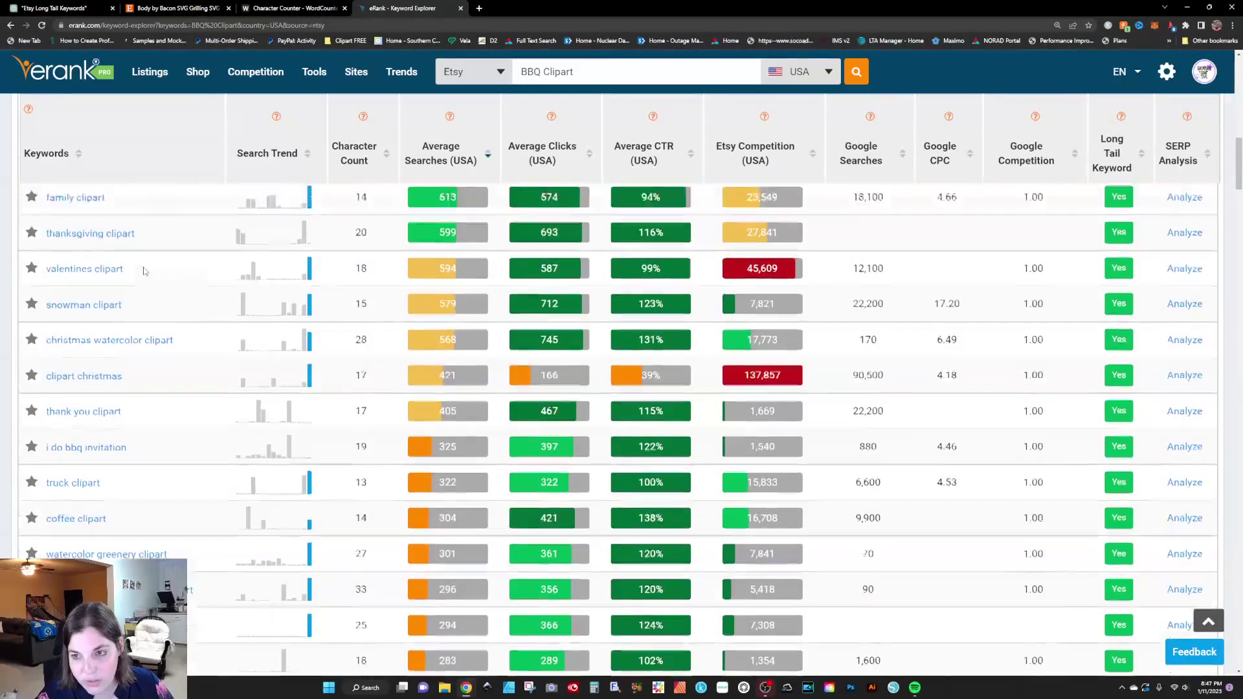
In a new ChatGPT chat, request 13 long tail keywords of 20 characters or less for the "I'm not Single, I'm Romantically challenged" SVG, and ask for more.
key(ctrl+1)
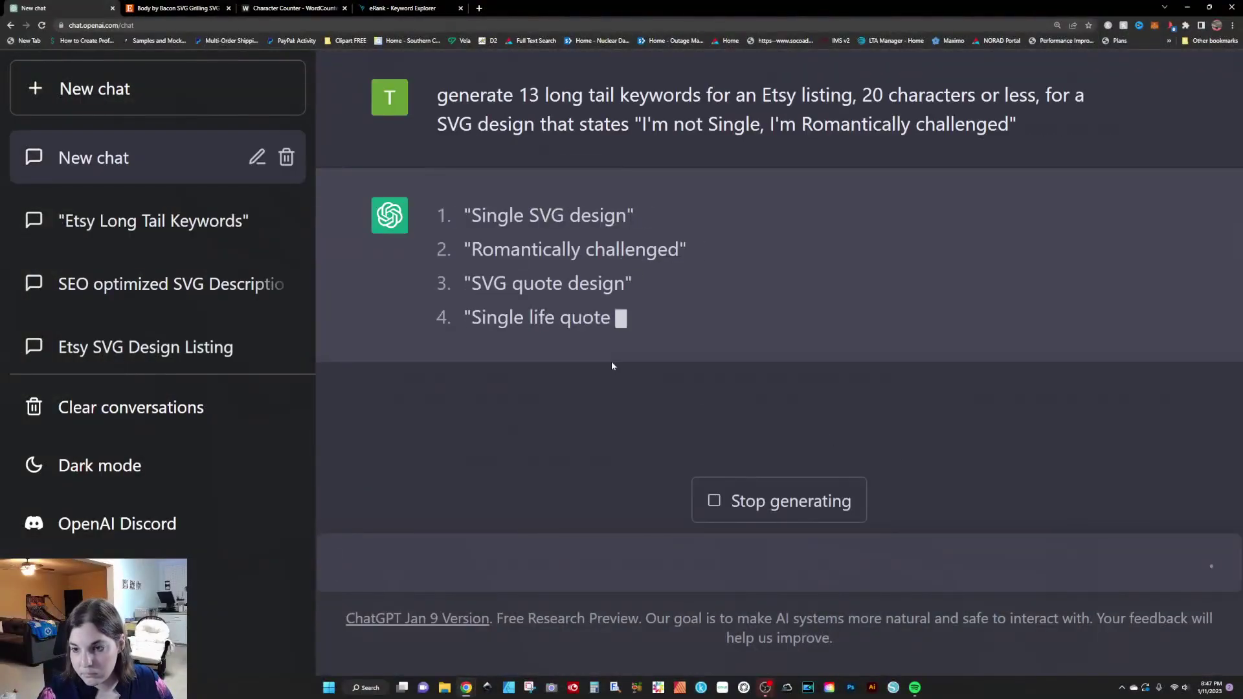
text(generate more)
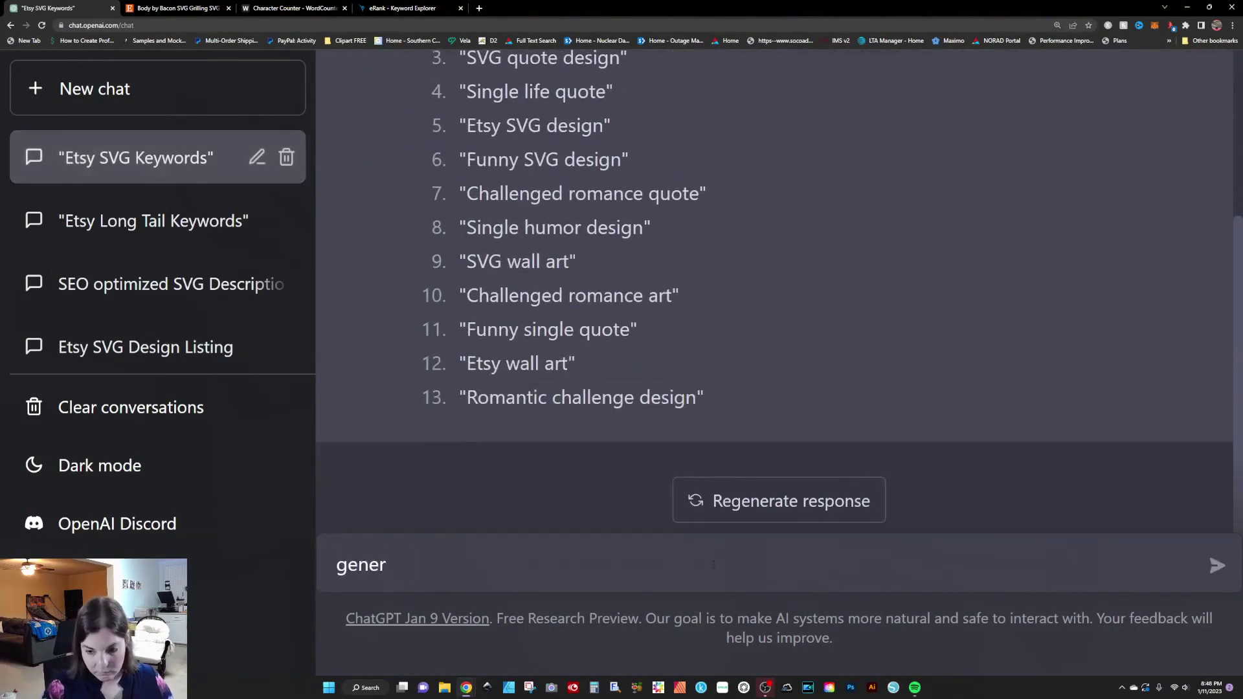
key(Return)
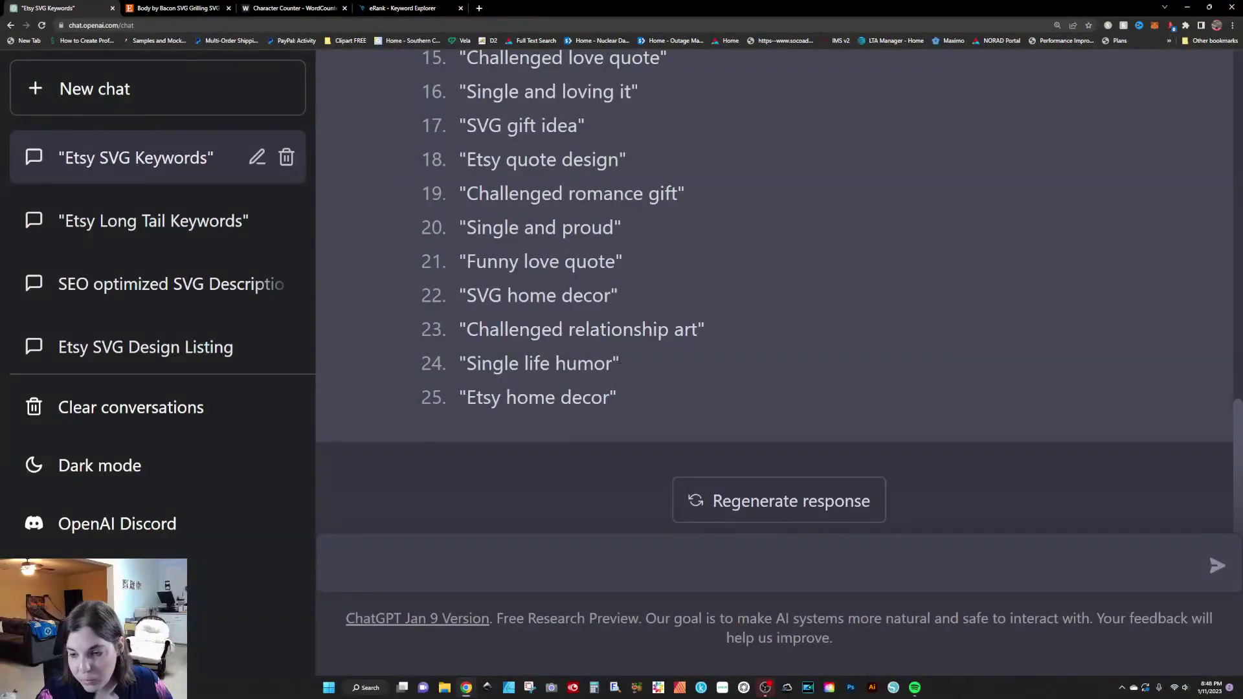
scroll(619, 364, up, 20)
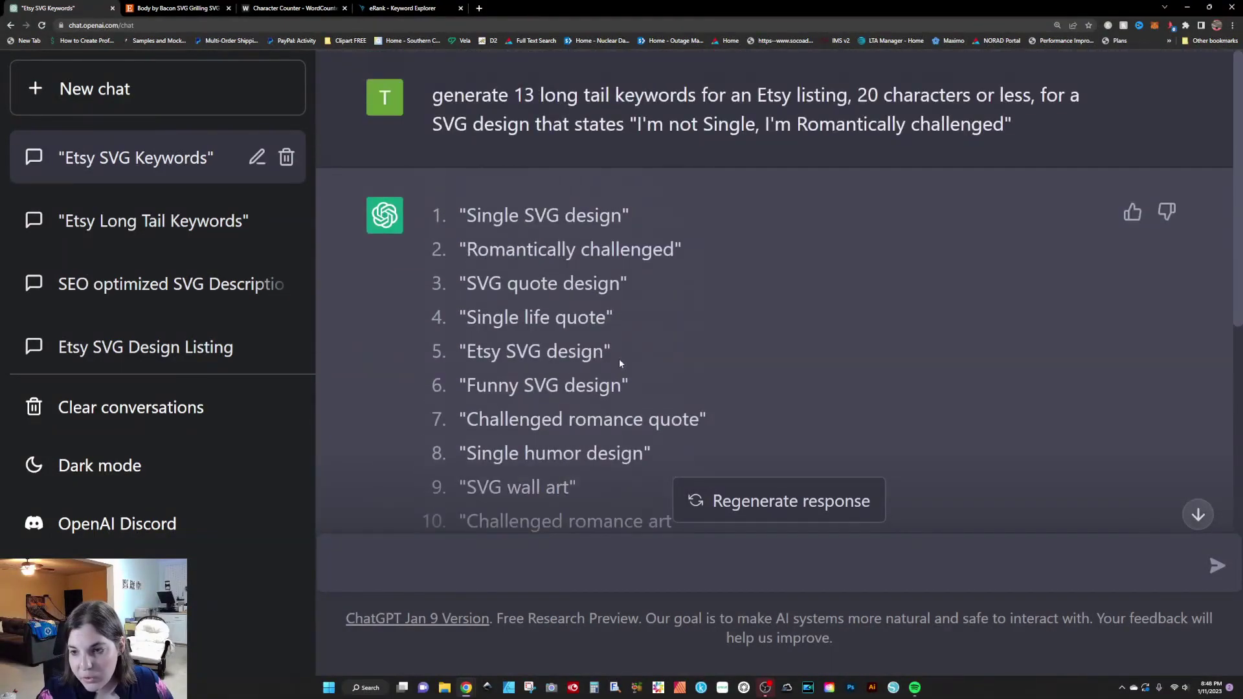
scroll(618, 359, down, 20)
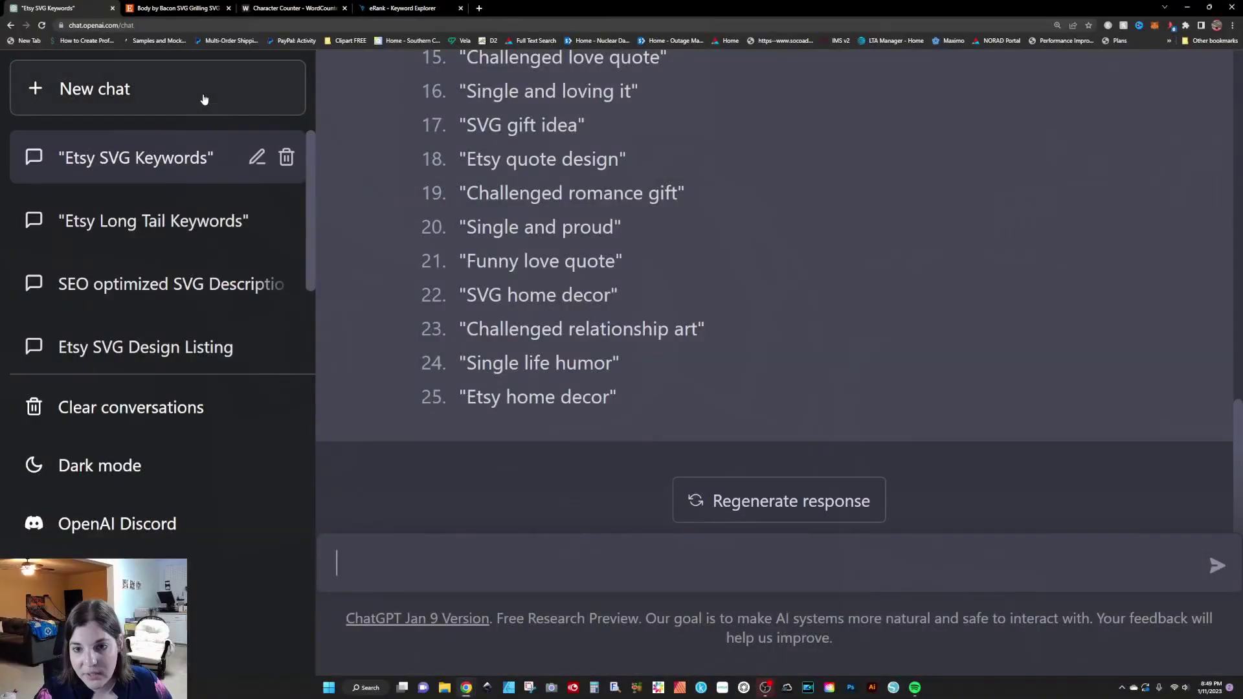
In a new chat, request 5 funny t-shirt ideas for people who are angry at life and love coffee.
scroll(269, 358, down, 2)
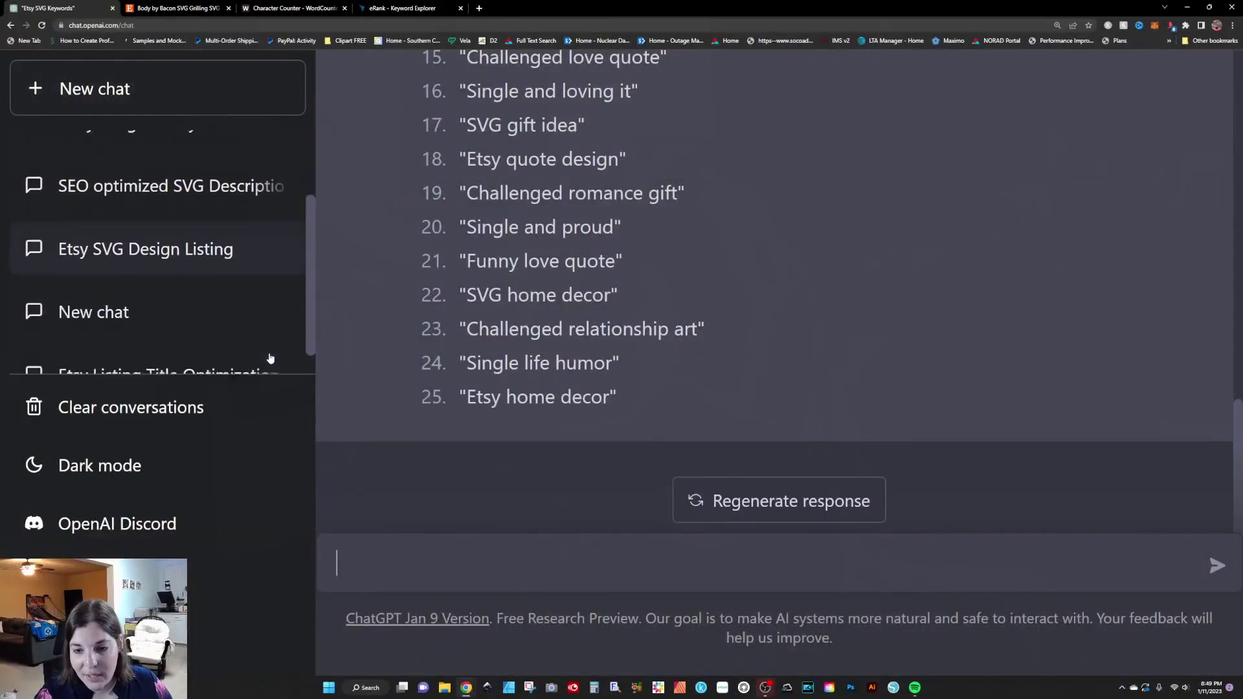
scroll(269, 358, up, 2)
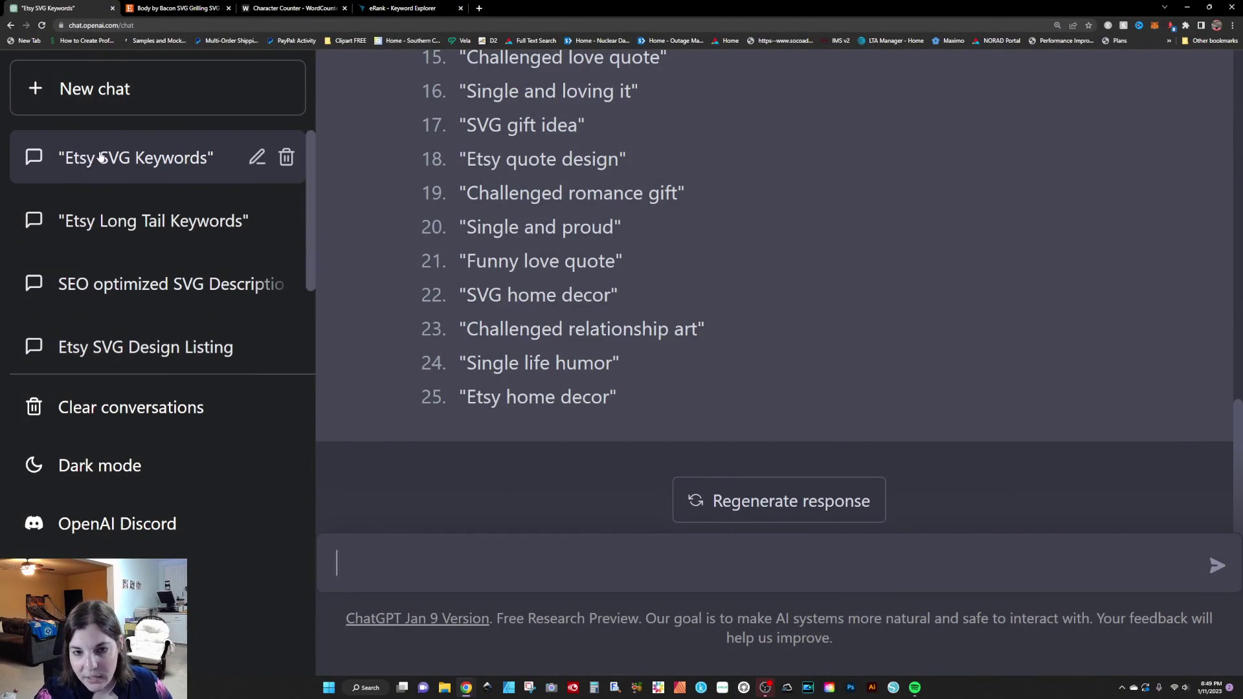
scroll(93, 275, down, 2)
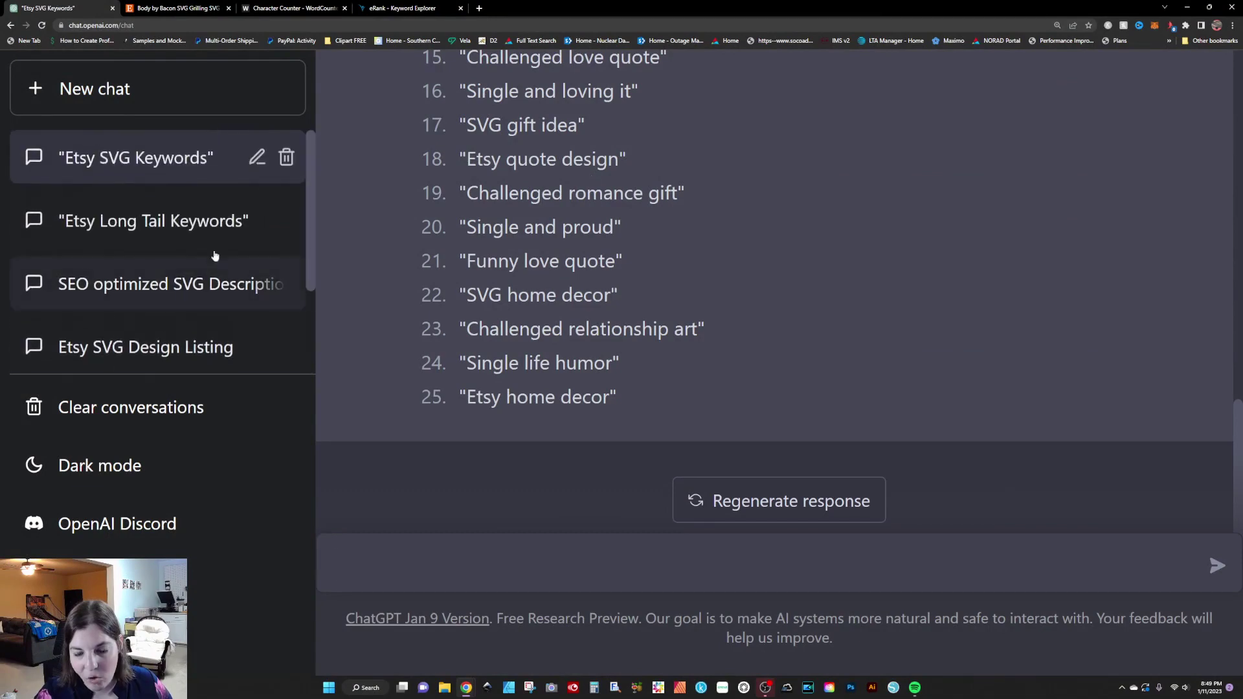
click(102, 102)
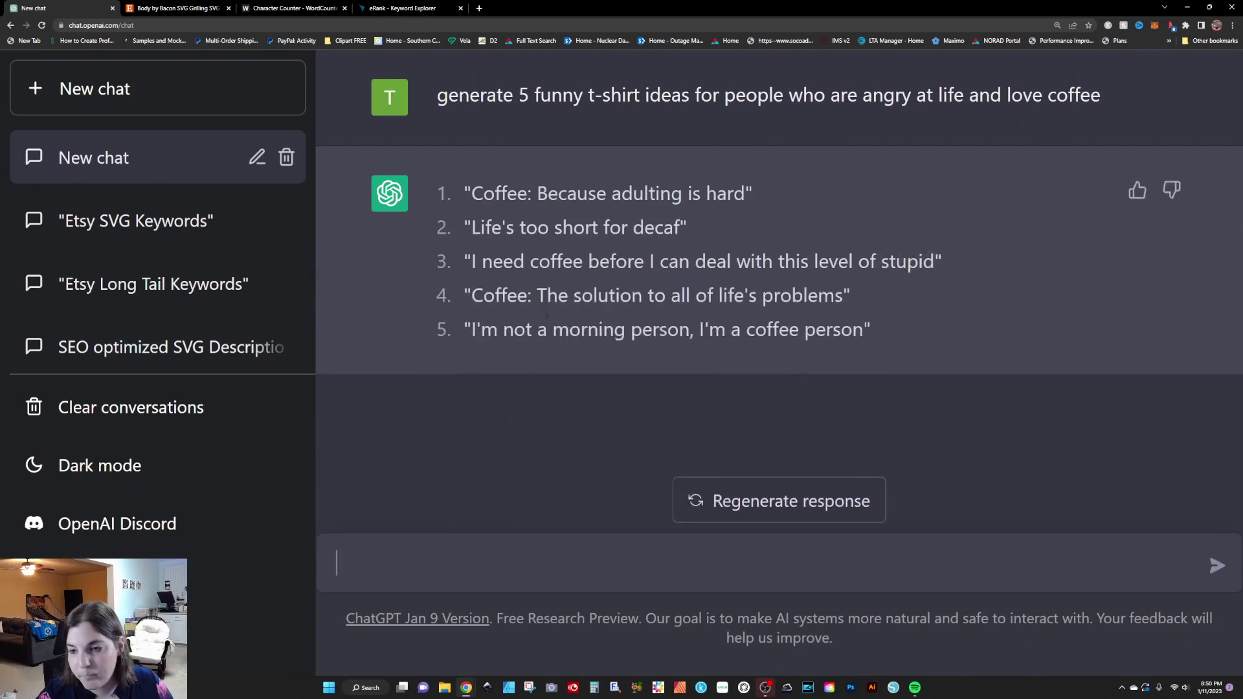
Copy the slogan "I'm not a morning person, I'm a coffee person" and open Redbubble and Etsy in separate new tabs.
drag(471, 330, 863, 330)
key(ctrl+c)
key(ctrl+t)
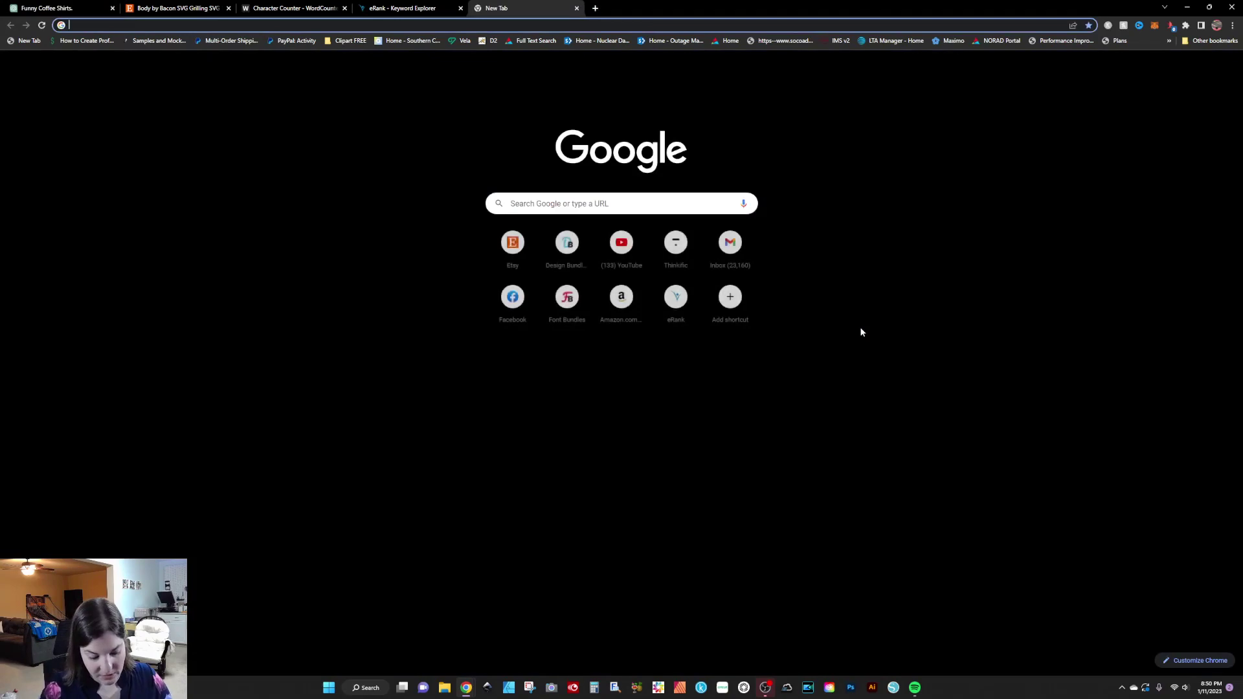
text(redb)
key(Return)
key(ctrl+t)
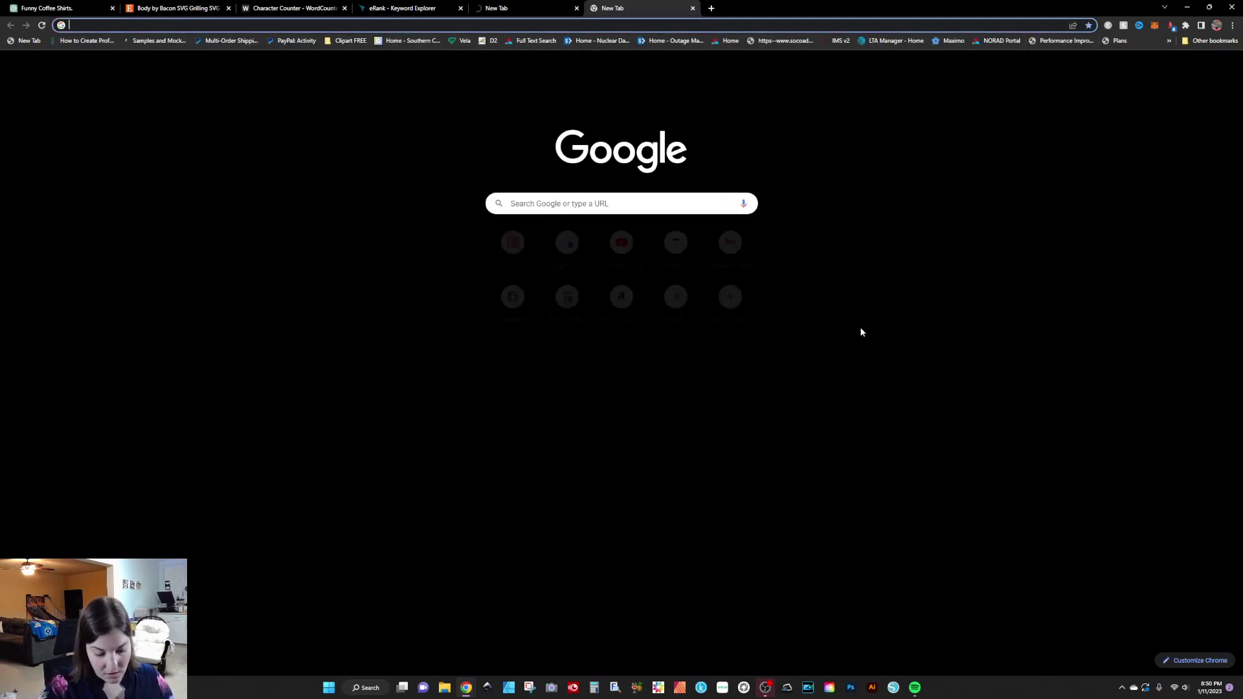
text(etsy)
key(Return)
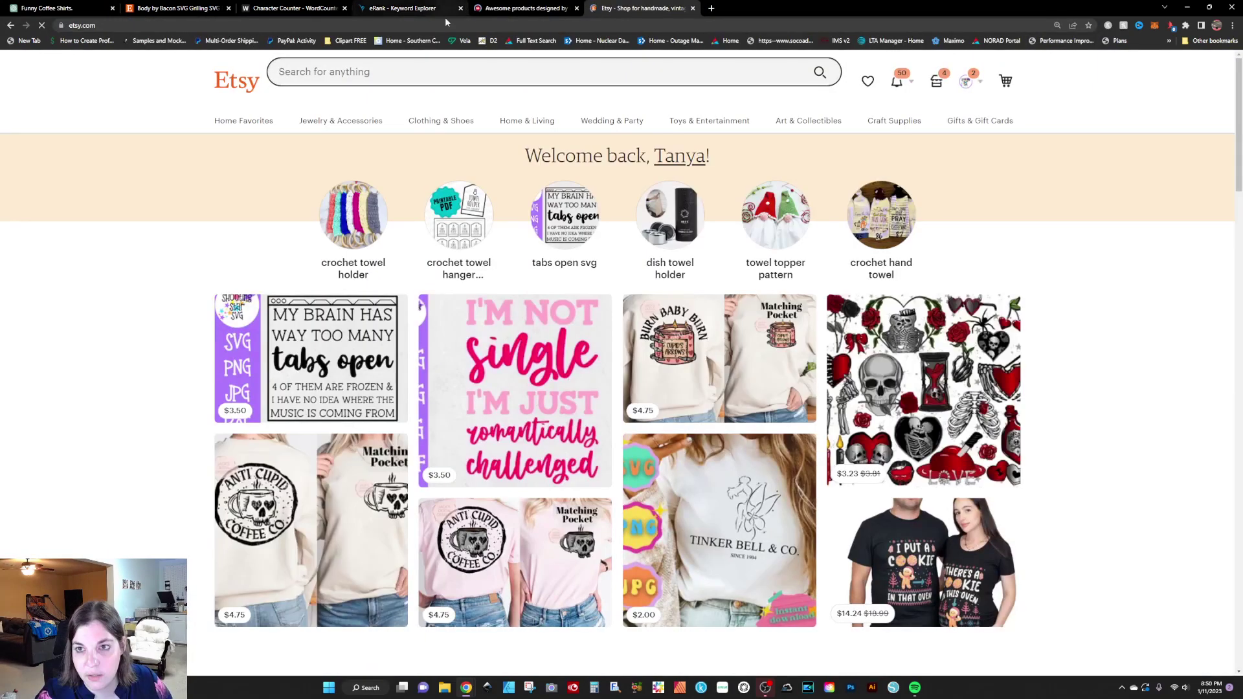
Search Redbubble for "I'm not a morning person, I'm a coffee person" and enter the same phrase in the Etsy search.
click(526, 8)
click(429, 100)
key(ctrl+v)
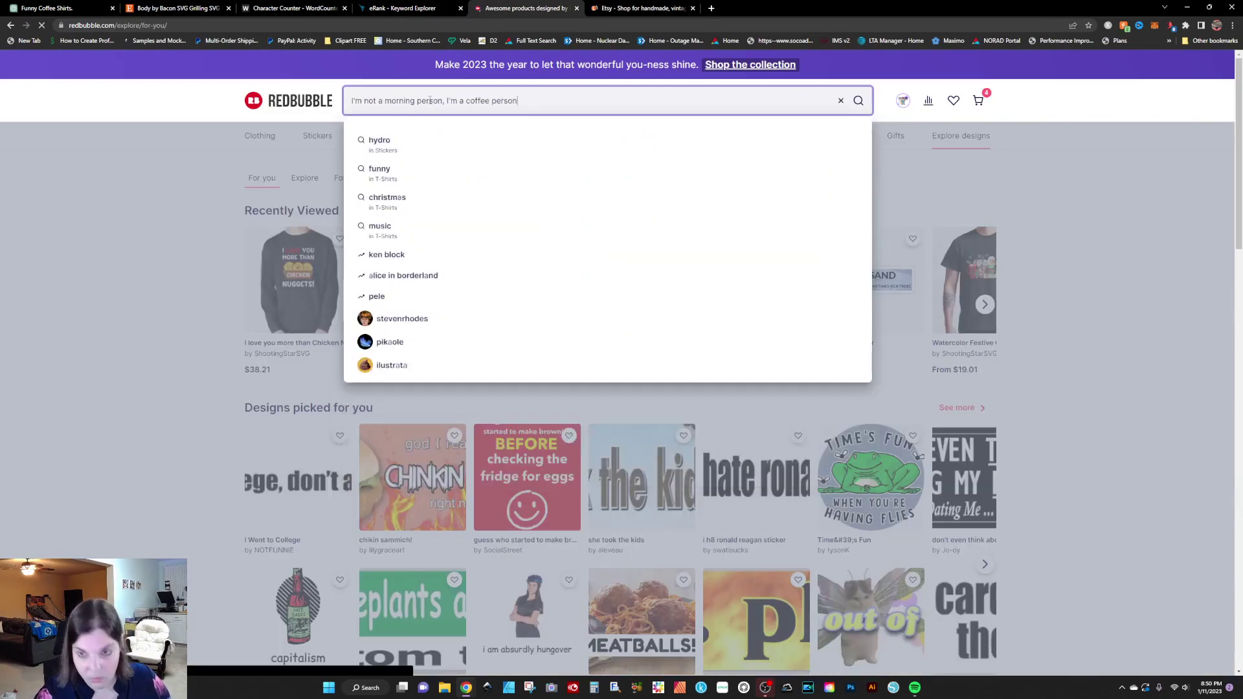
click(626, 8)
key(ctrl+v)
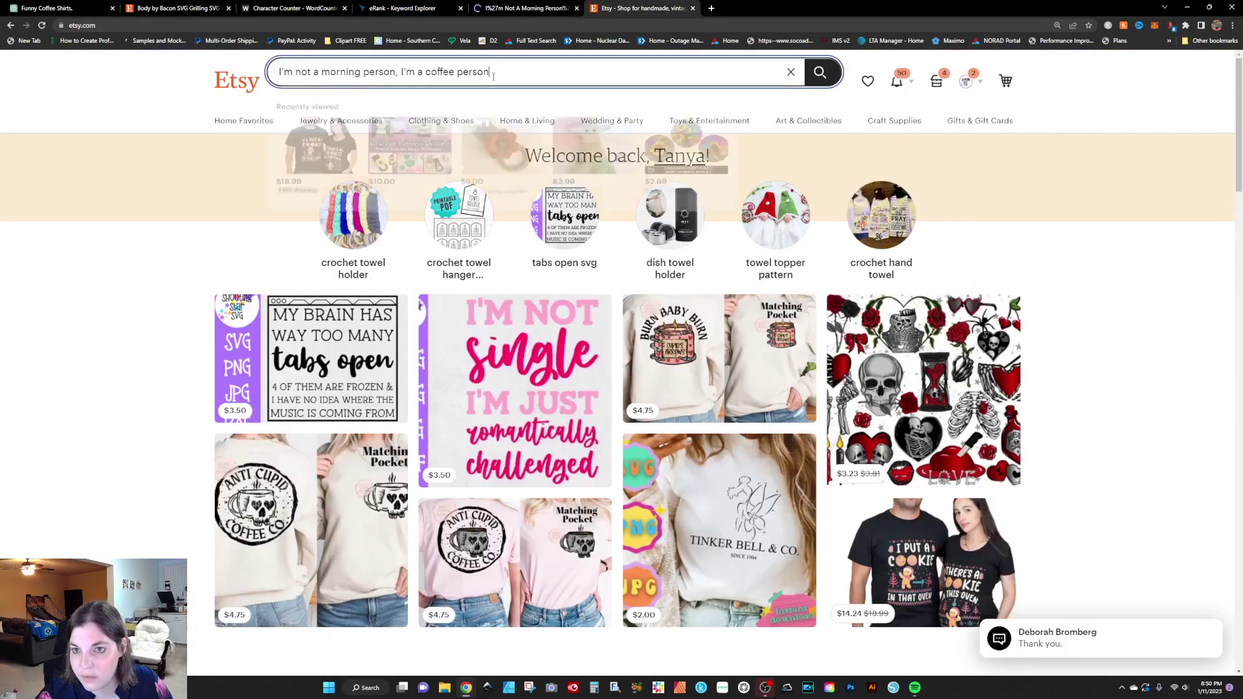